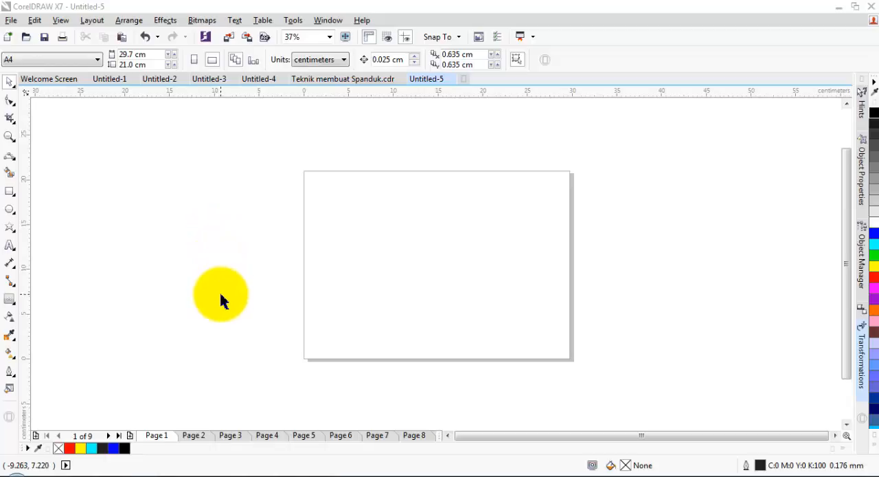
Step: Look through pages 2 to 9 with the shaping command examples, and return to the WELD page
{"action": "left_click", "coordinate": [194, 436]}
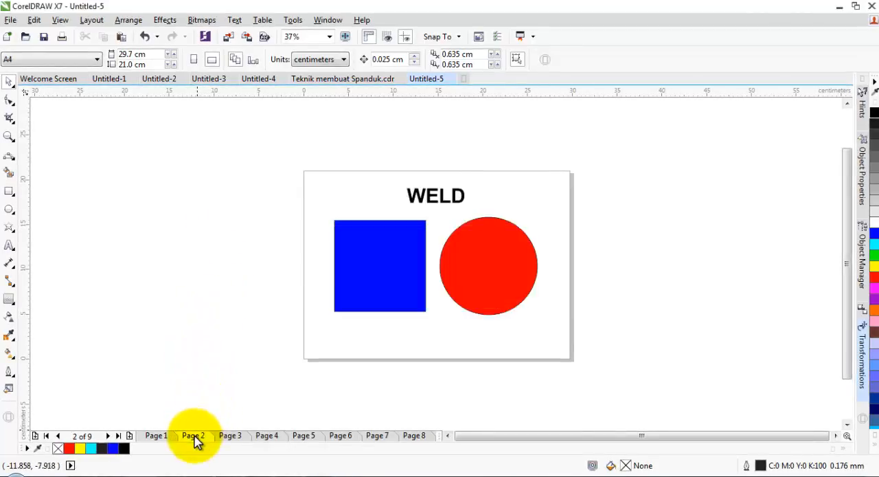
{"action": "left_click", "coordinate": [231, 437]}
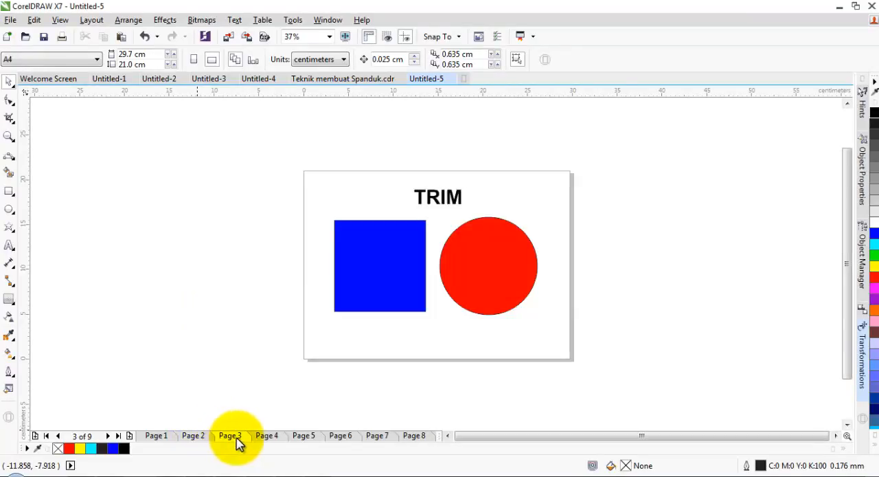
{"action": "left_click", "coordinate": [268, 440]}
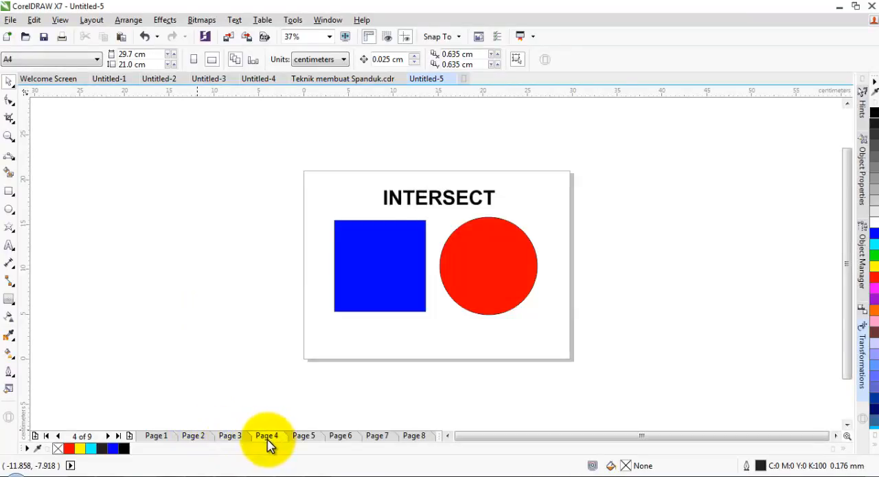
{"action": "left_click", "coordinate": [304, 439]}
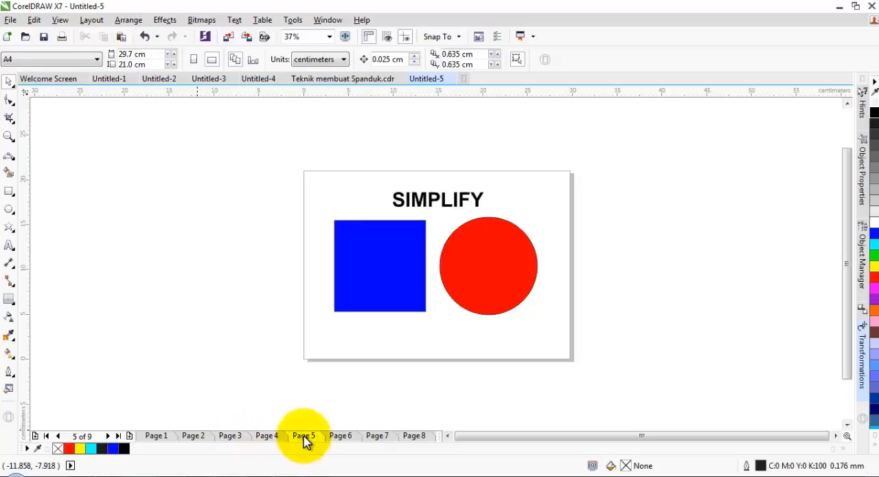
{"action": "left_click", "coordinate": [343, 440]}
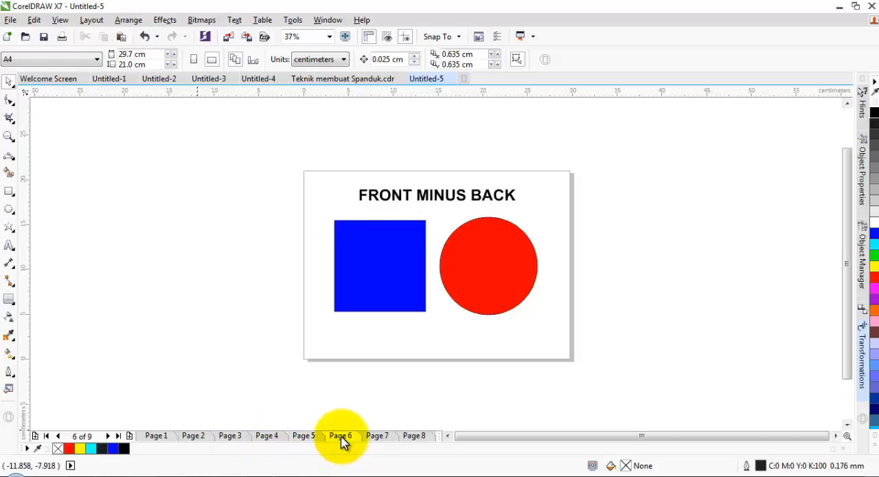
{"action": "left_click", "coordinate": [377, 440]}
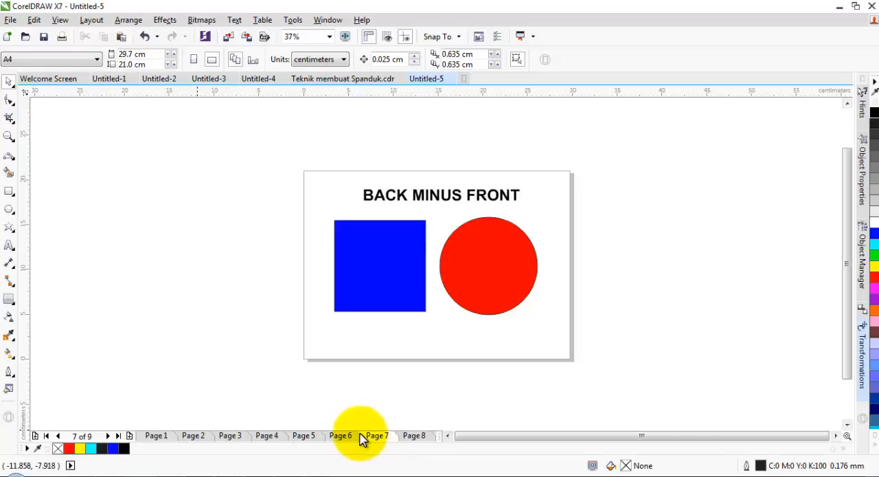
{"action": "left_click", "coordinate": [414, 437]}
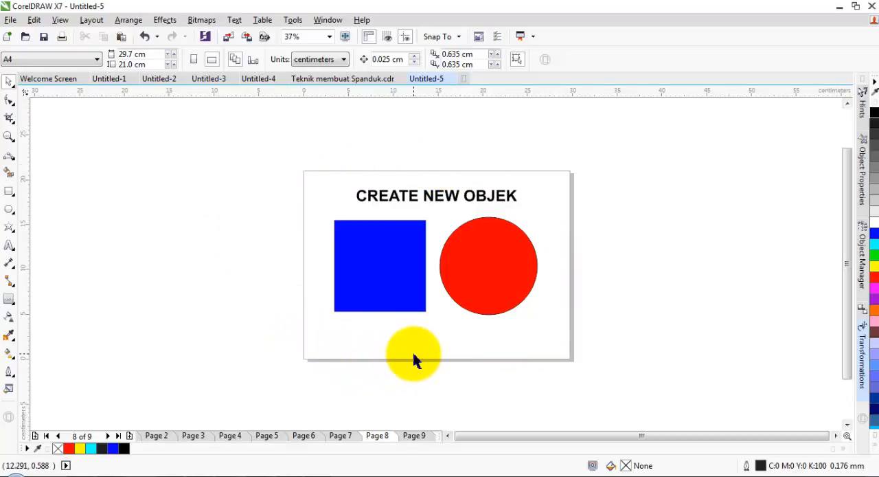
{"action": "left_click", "coordinate": [416, 438]}
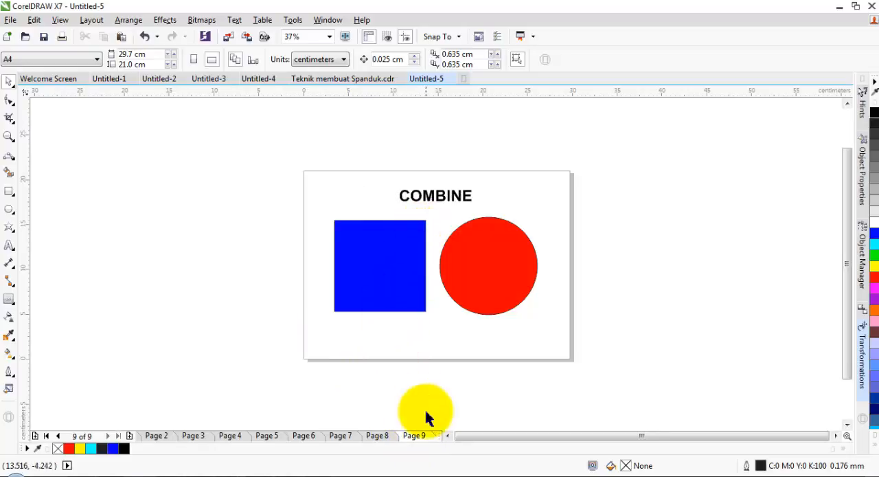
{"action": "left_click", "coordinate": [157, 437]}
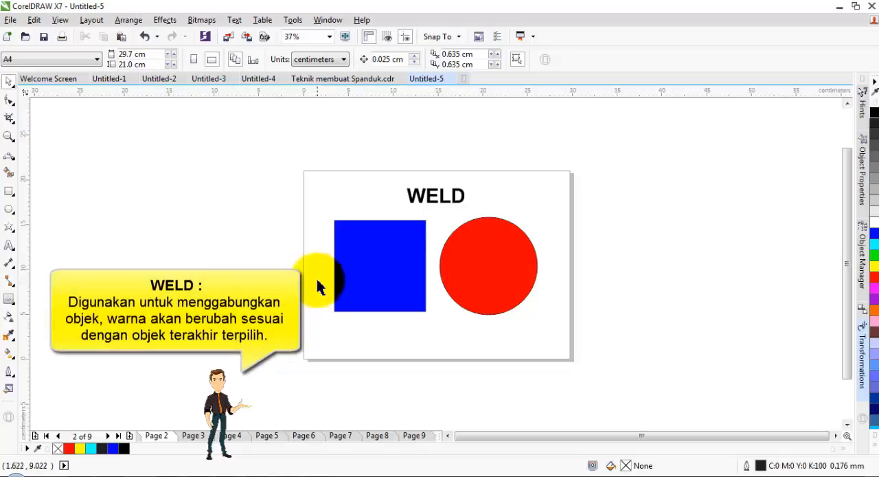
Step: Move the red circle over the lower-right corner of the blue square so the two shapes overlap
{"action": "left_click", "coordinate": [440, 198]}
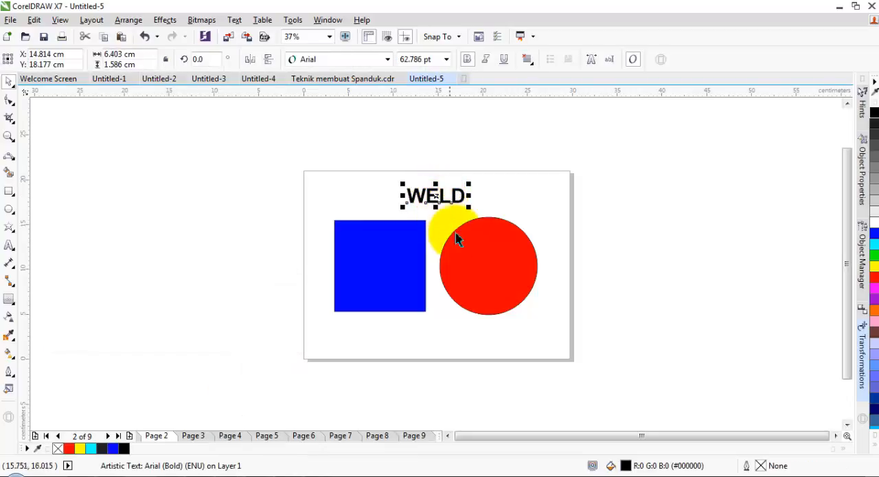
{"action": "left_click", "coordinate": [481, 260]}
{"action": "left_click_drag", "start_coordinate": [487, 262], "coordinate": [422, 292]}
Step: Select the overlapping square and circle together, weld them into one shape, and undo the weld
{"action": "left_click_drag", "start_coordinate": [277, 202], "coordinate": [467, 365]}
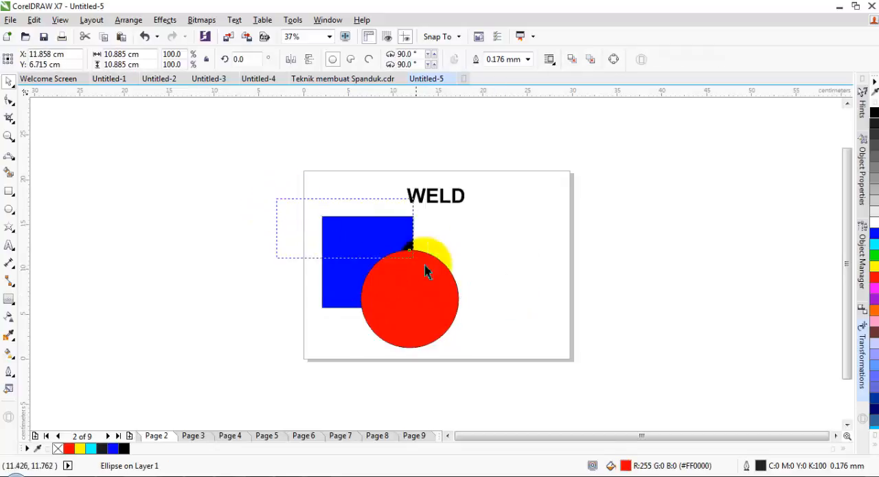
{"action": "mouse_move", "coordinate": [434, 424]}
{"action": "left_mouse_down"}
{"action": "mouse_move", "coordinate": [439, 438]}
{"action": "mouse_move", "coordinate": [433, 434]}
{"action": "left_mouse_up"}
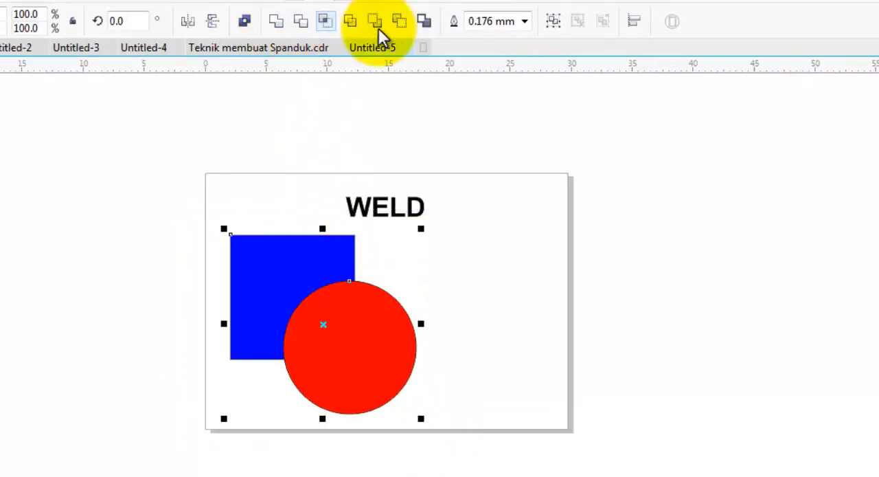
{"action": "left_click", "coordinate": [275, 22]}
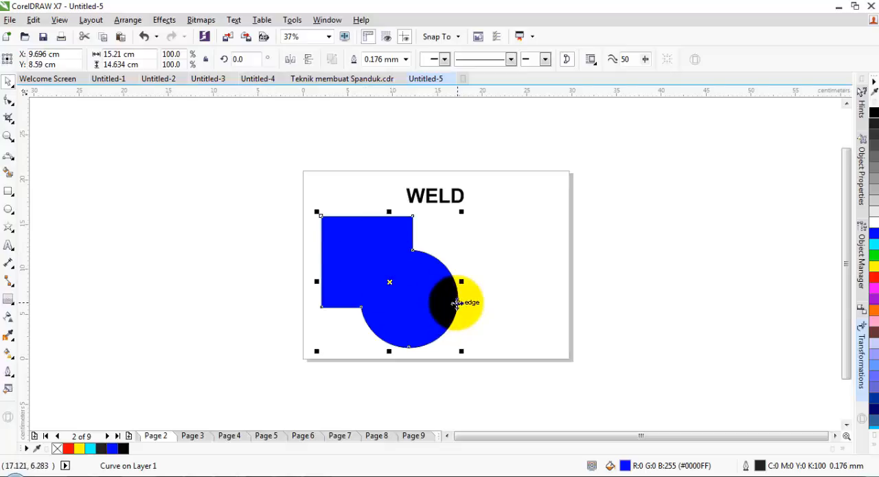
{"action": "key", "text": "ctrl+z"}
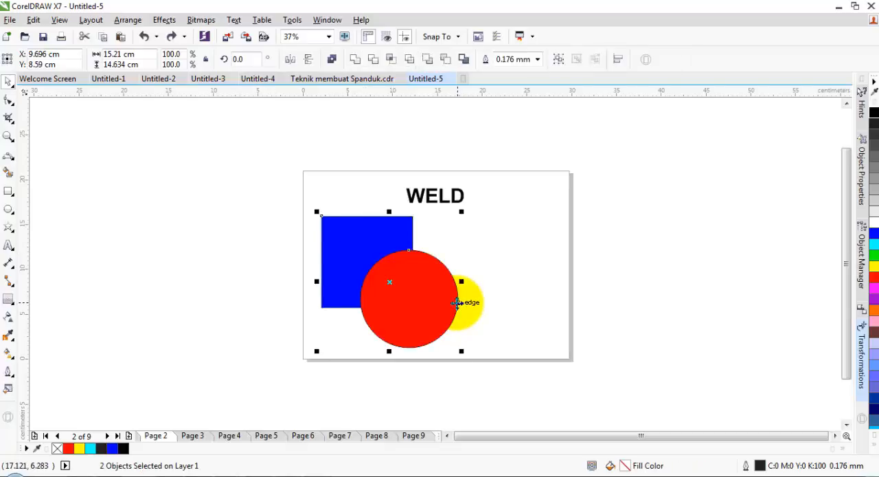
Step: Weld the square and circle with the red circle selected last, and undo that weld
{"action": "left_click", "coordinate": [240, 227]}
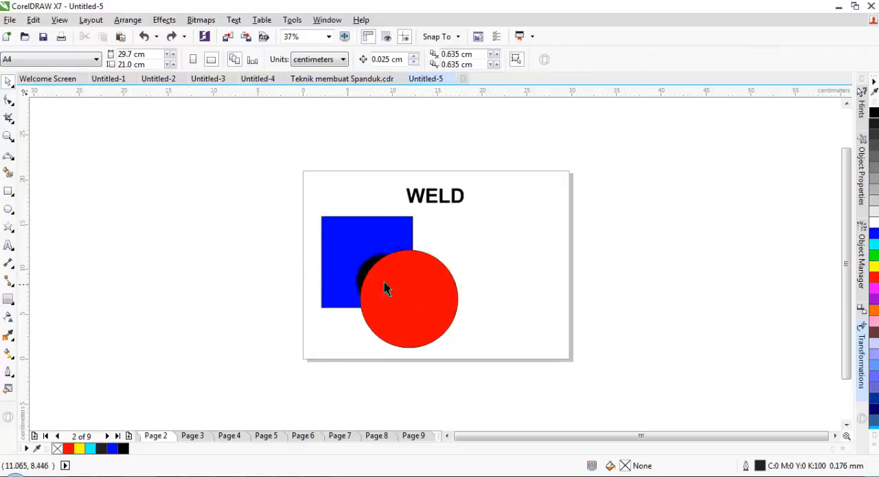
{"action": "left_click", "coordinate": [346, 238]}
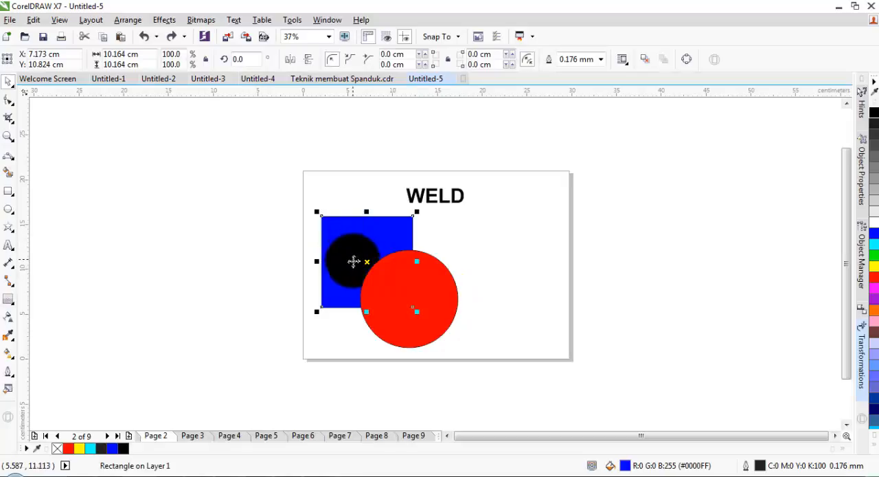
{"action": "left_click", "coordinate": [451, 295], "text": "shift"}
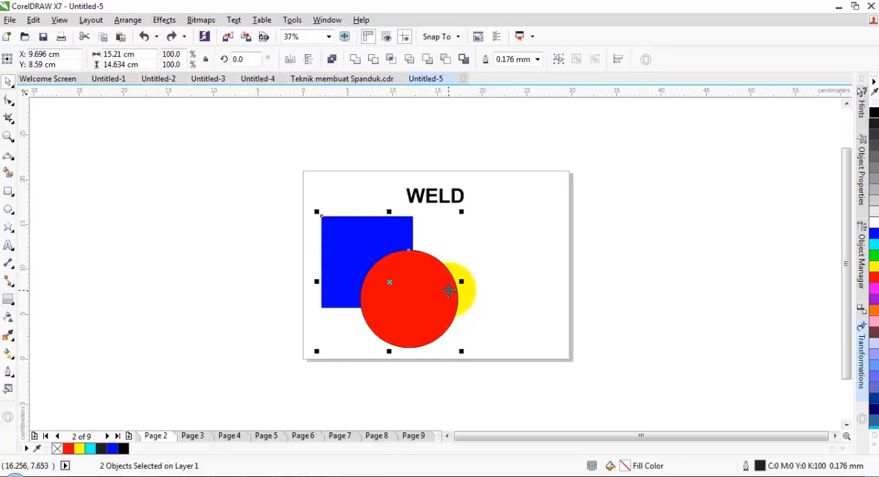
{"action": "left_click", "coordinate": [353, 61]}
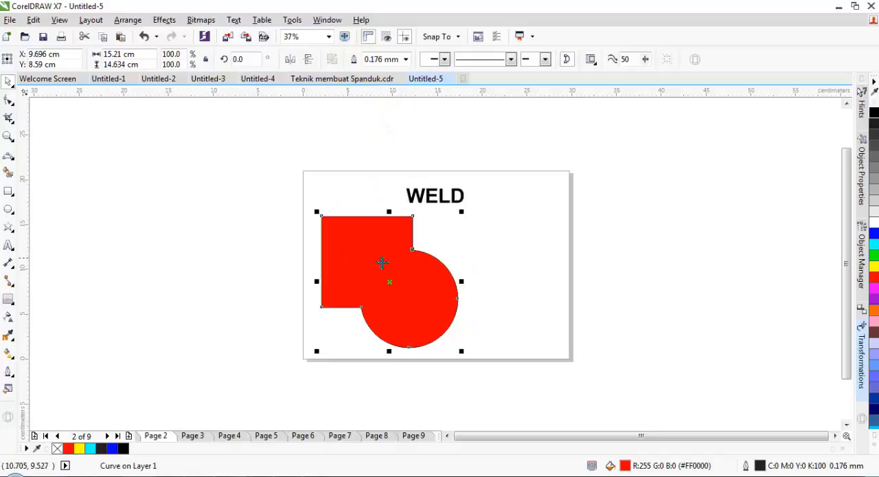
{"action": "left_click", "coordinate": [483, 239]}
{"action": "key", "text": "ctrl+z"}
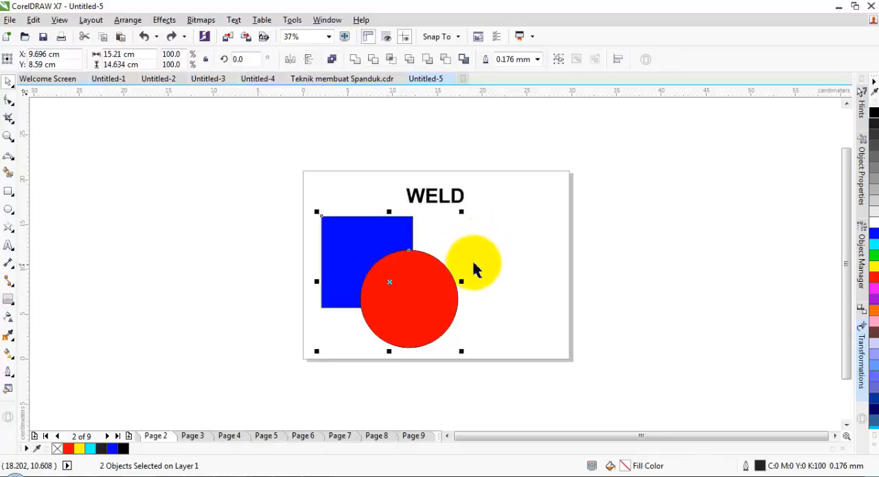
Step: Weld the circle and square with the blue square selected last, and undo that weld
{"action": "left_click_drag", "start_coordinate": [369, 240], "coordinate": [371, 244]}
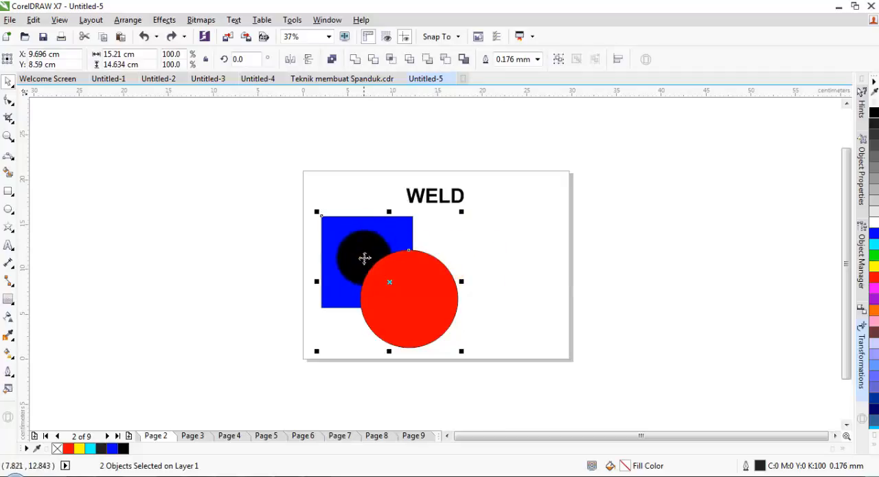
{"action": "left_click", "coordinate": [481, 298]}
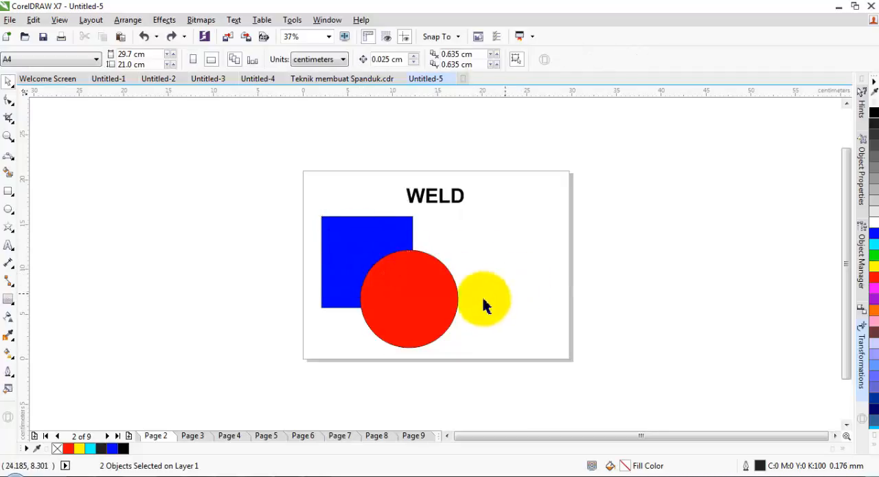
{"action": "left_click", "coordinate": [431, 305]}
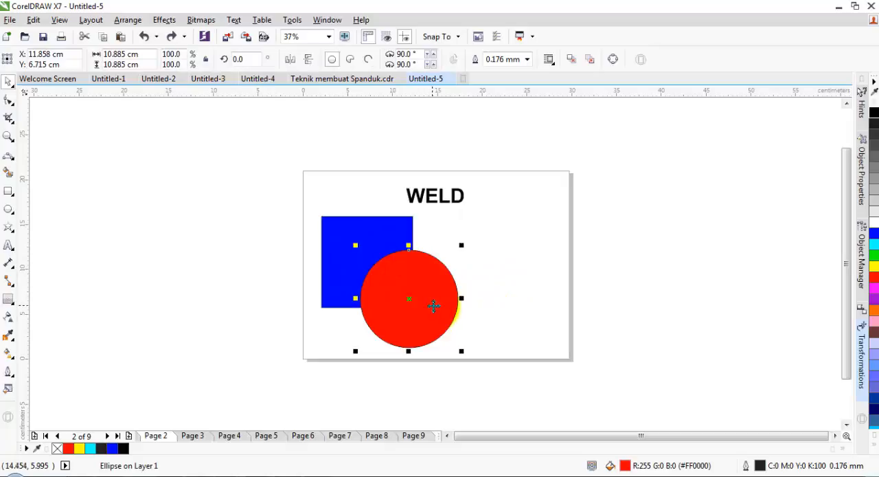
{"action": "left_click", "coordinate": [353, 227], "text": "shift"}
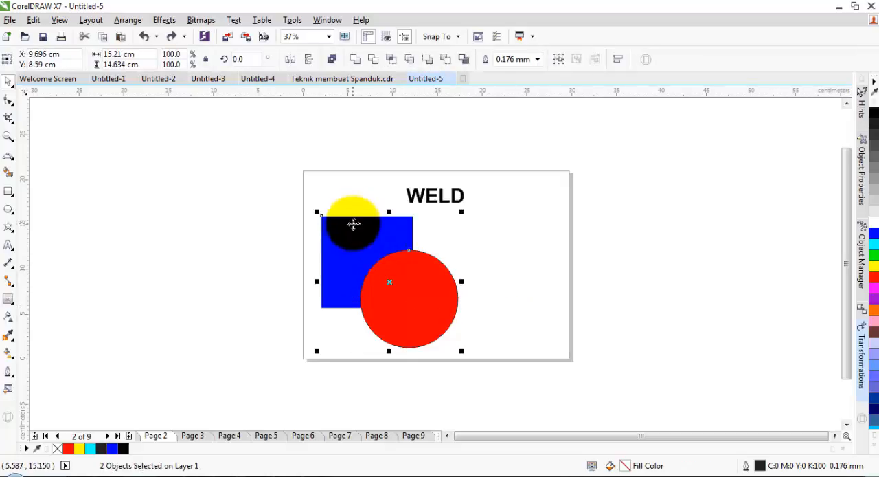
{"action": "left_click", "coordinate": [354, 59]}
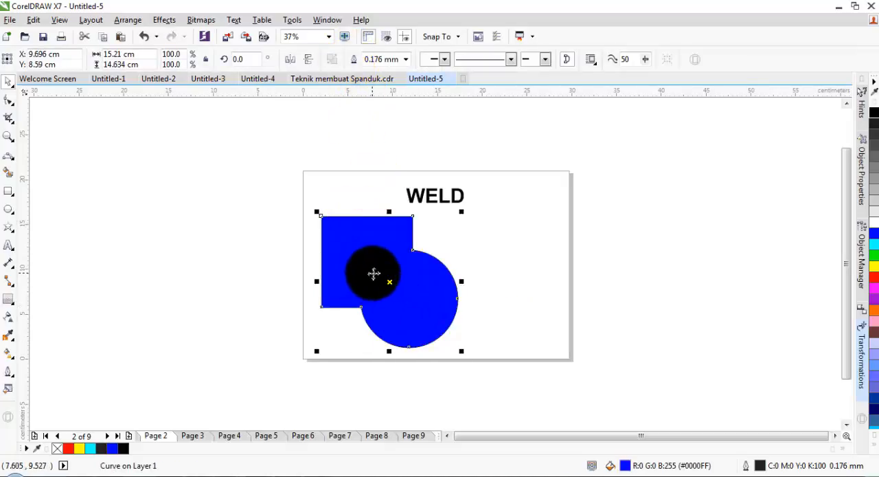
{"action": "key", "text": "ctrl+z"}
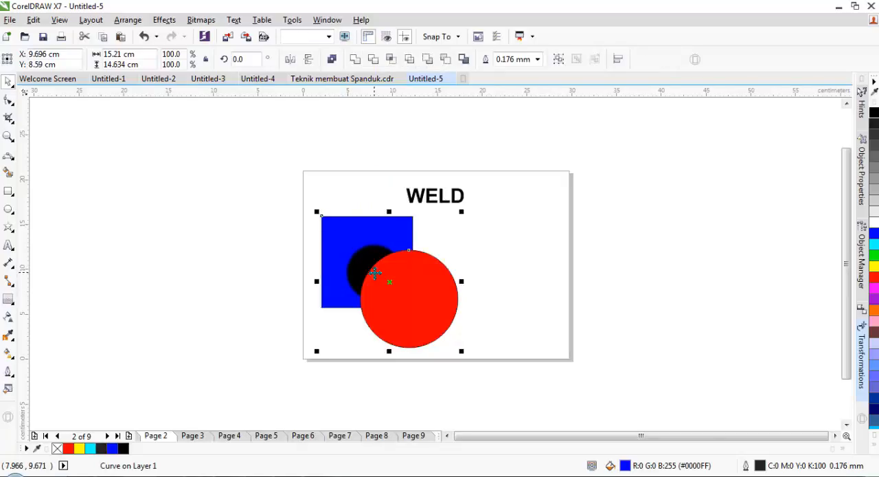
Step: Move the red circle off the blue square, placing it beside the square on its right
{"action": "left_click", "coordinate": [496, 282]}
{"action": "left_click", "coordinate": [444, 296]}
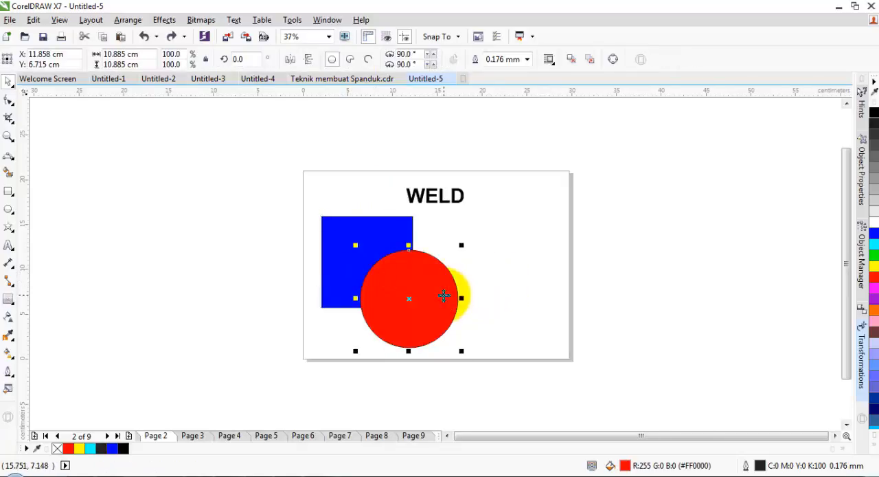
{"action": "left_click_drag", "start_coordinate": [420, 294], "coordinate": [488, 259]}
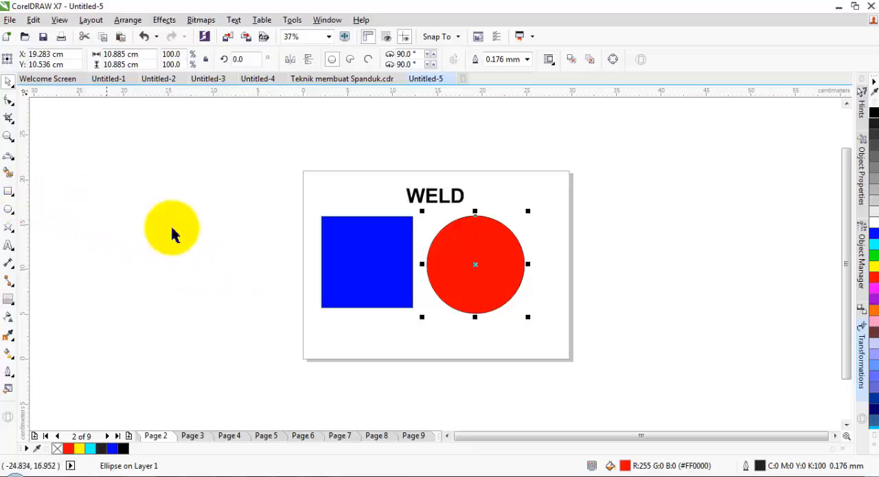
Step: Draw a vertical bar about 1.15 by 18.8 cm left of the page, crossed by a horizontal bar about 16.7 by 1 cm
{"action": "left_click", "coordinate": [9, 191]}
{"action": "left_click_drag", "start_coordinate": [146, 185], "coordinate": [155, 355]}
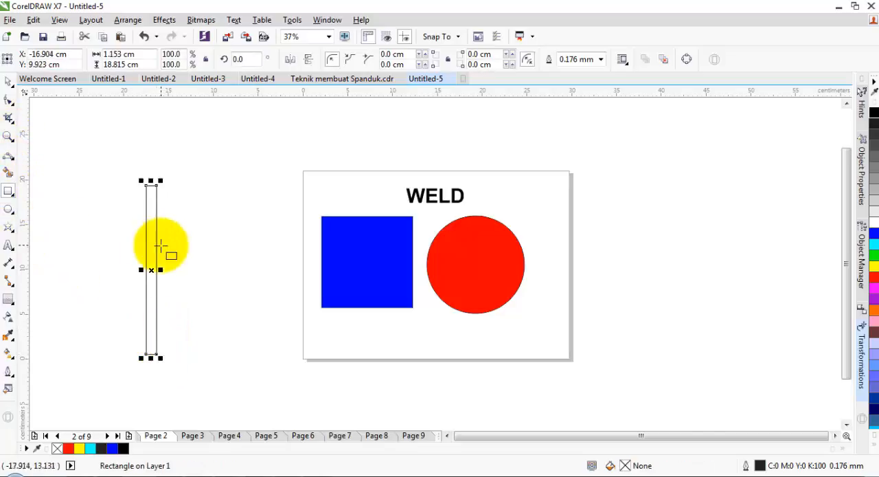
{"action": "left_click_drag", "start_coordinate": [110, 244], "coordinate": [262, 251]}
Step: Copy the horizontal bar, place the copy across its right part, and rotate the copy to about 298 degrees
{"action": "left_click", "coordinate": [8, 81]}
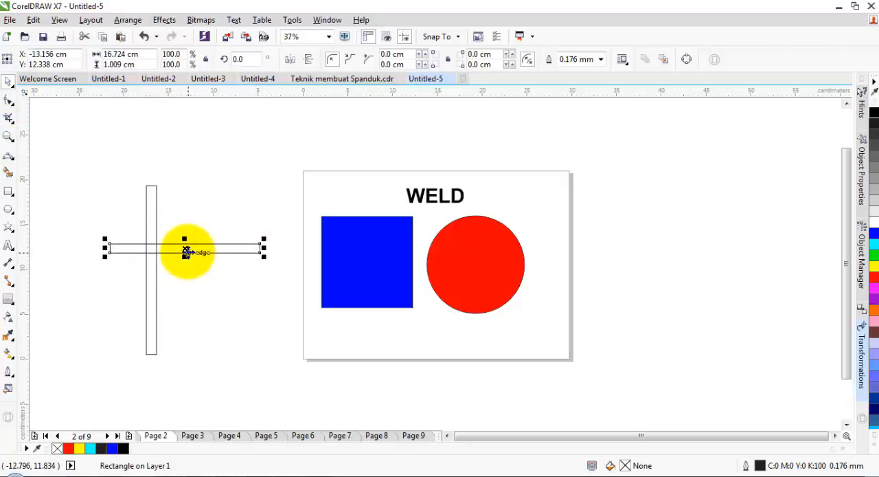
{"action": "left_click_drag", "start_coordinate": [185, 249], "coordinate": [264, 313]}
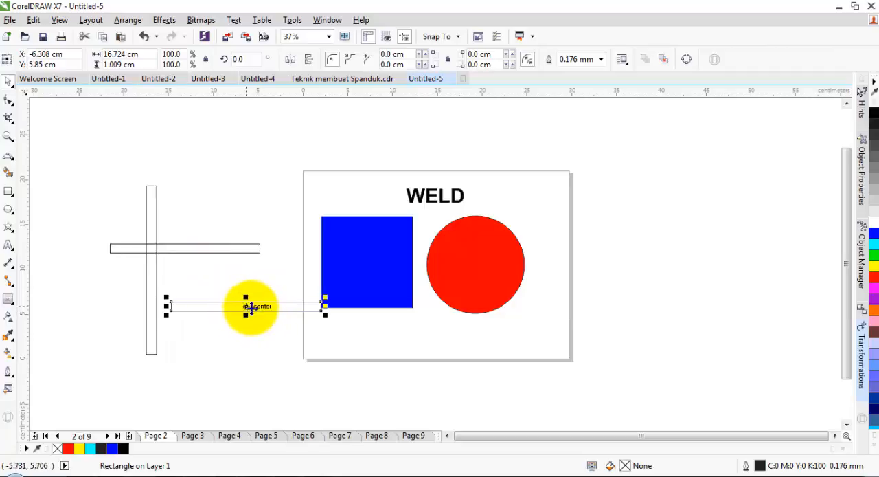
{"action": "left_click", "coordinate": [247, 306]}
{"action": "left_click_drag", "start_coordinate": [324, 315], "coordinate": [314, 357]}
{"action": "left_click", "coordinate": [247, 307]}
{"action": "left_click_drag", "start_coordinate": [247, 307], "coordinate": [241, 260]}
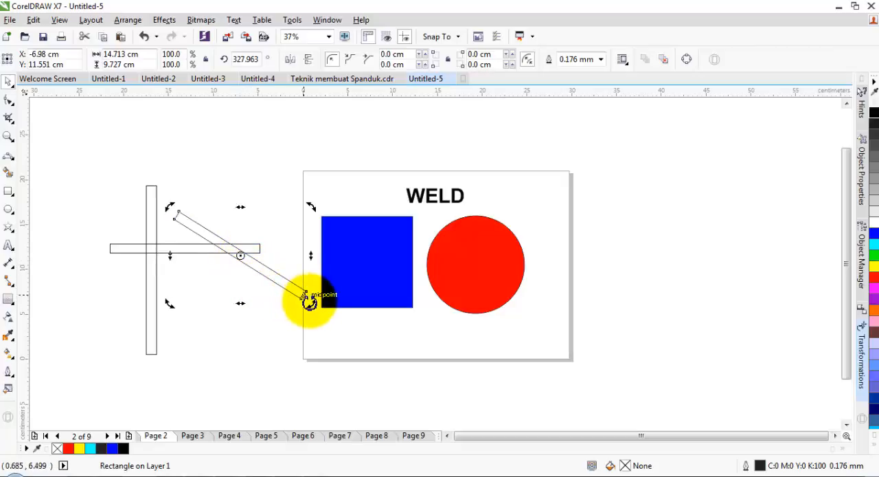
{"action": "left_click_drag", "start_coordinate": [308, 300], "coordinate": [282, 343]}
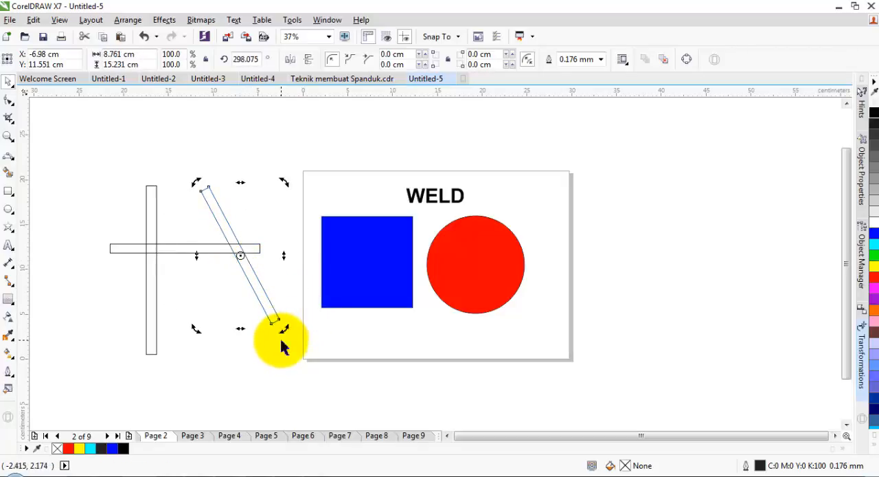
{"action": "left_click", "coordinate": [193, 308]}
Step: Copy the vertical bar to below the horizontal bar's middle, overlapping it, and resize the copy to about 0.74 by 7.8 cm
{"action": "left_click_drag", "start_coordinate": [148, 273], "coordinate": [191, 333]}
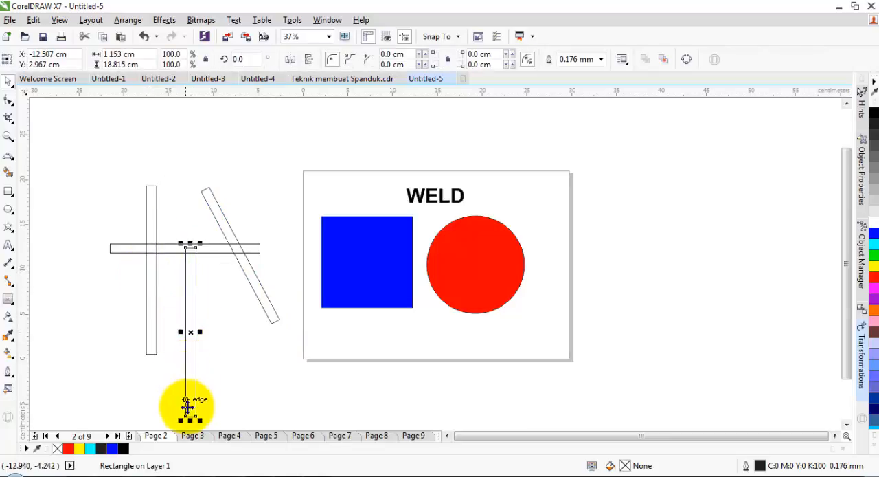
{"action": "left_click_drag", "start_coordinate": [191, 415], "coordinate": [194, 321]}
{"action": "scroll", "coordinate": [197, 284], "scroll_direction": "up", "scroll_amount": 2}
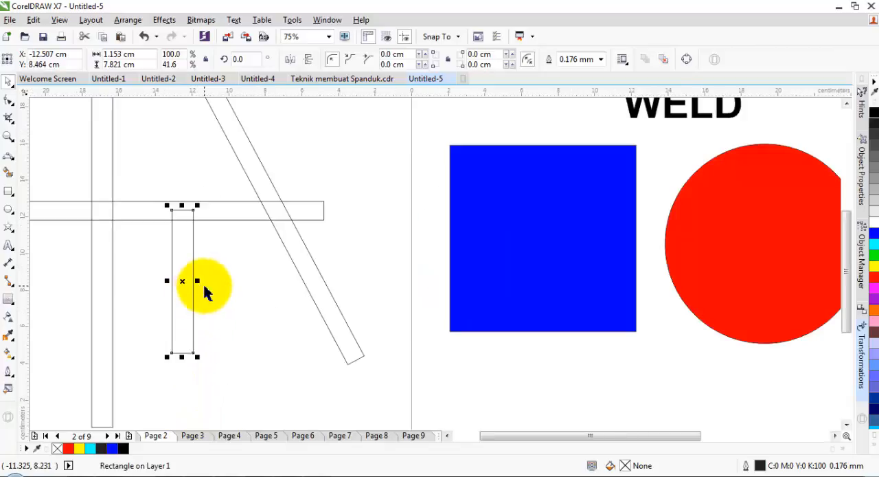
{"action": "left_click_drag", "start_coordinate": [197, 281], "coordinate": [193, 295]}
{"action": "scroll", "coordinate": [197, 298], "scroll_direction": "down", "scroll_amount": 3}
{"action": "scroll", "coordinate": [198, 300], "scroll_direction": "up", "scroll_amount": 1}
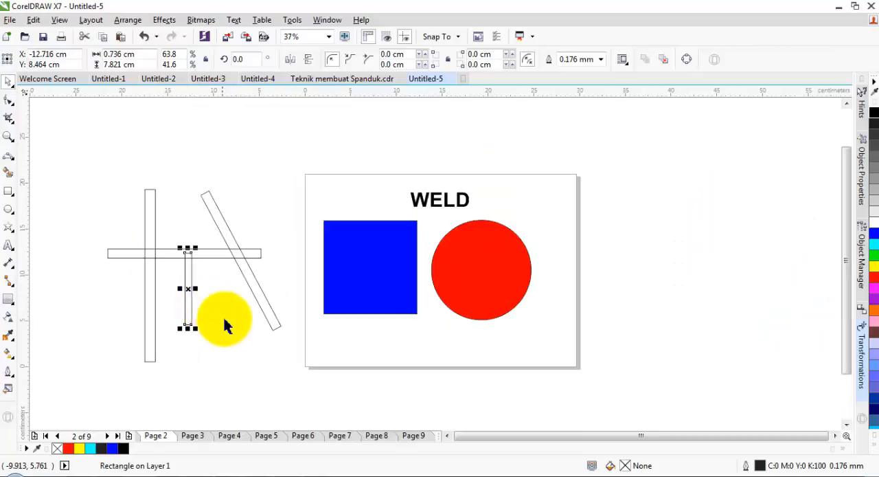
{"action": "left_click", "coordinate": [225, 323]}
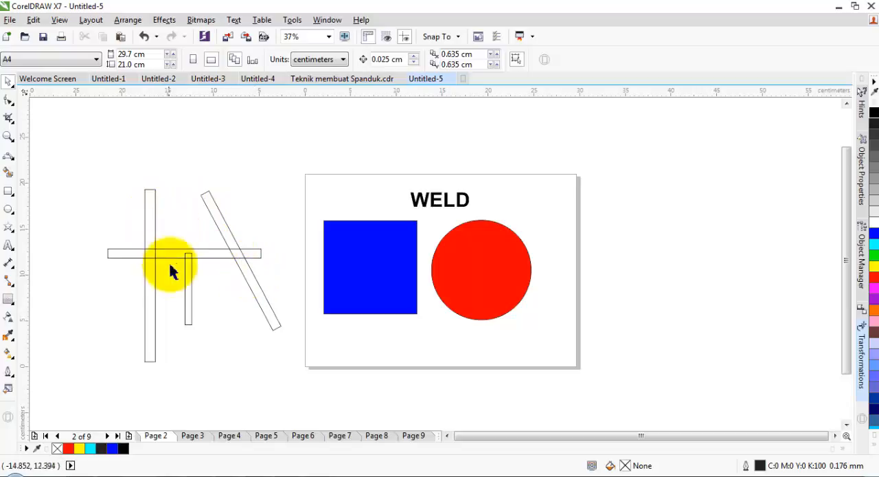
Step: Weld the four overlapping bars left of the page into a single outline
{"action": "left_click_drag", "start_coordinate": [215, 274], "coordinate": [294, 371]}
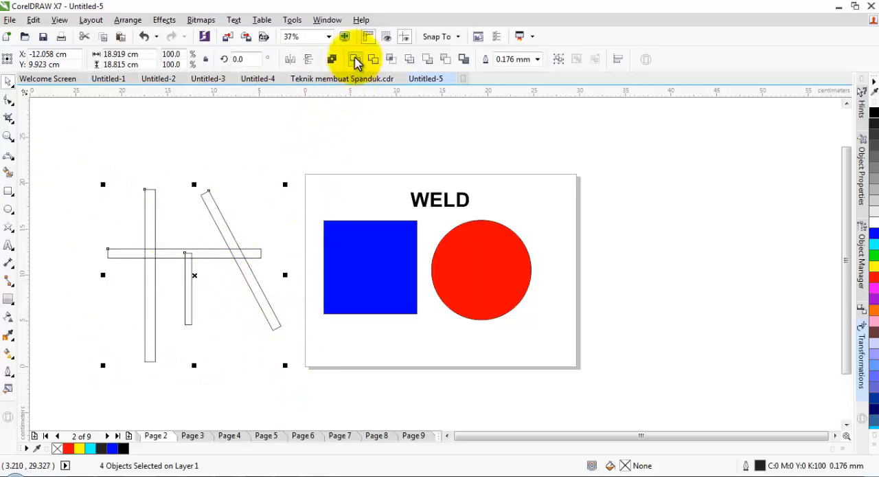
{"action": "left_click", "coordinate": [356, 59]}
{"action": "left_click", "coordinate": [264, 201]}
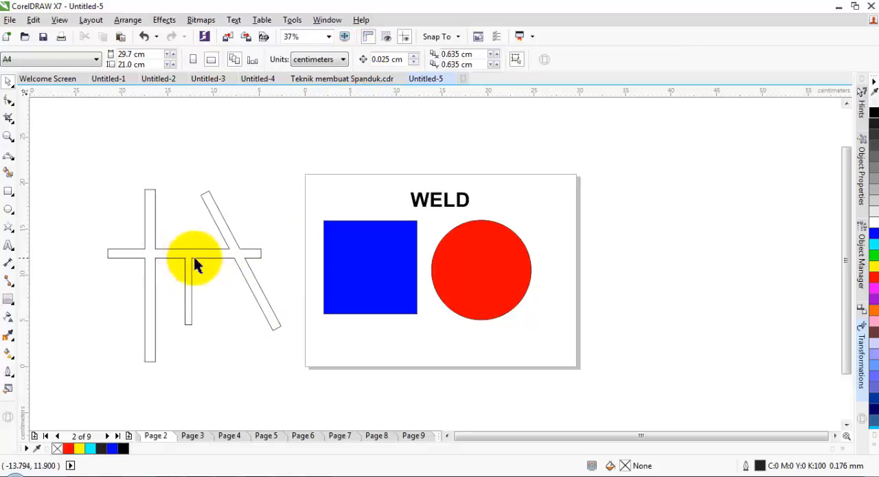
{"action": "scroll", "coordinate": [198, 255], "scroll_direction": "up", "scroll_amount": 1}
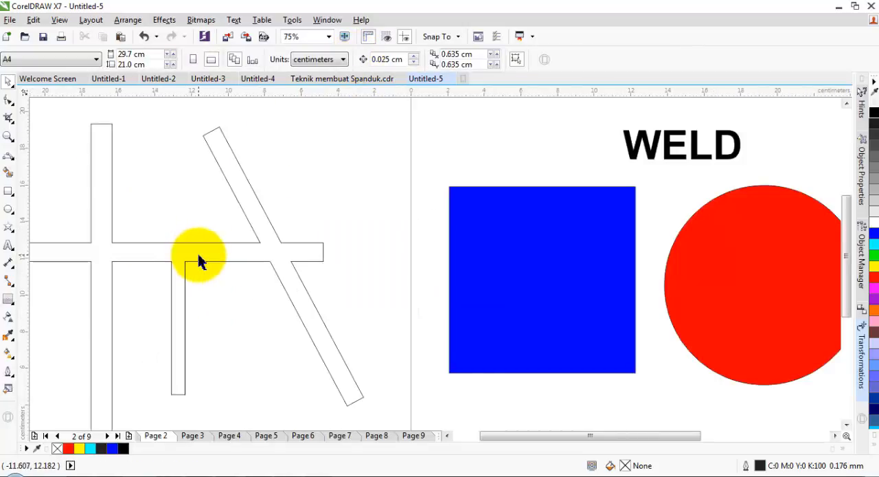
{"action": "scroll", "coordinate": [199, 256], "scroll_direction": "down", "scroll_amount": 1}
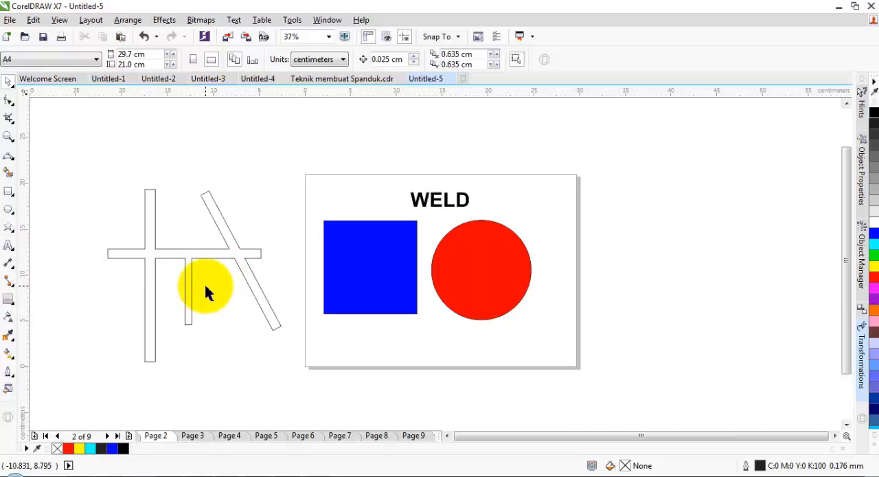
{"action": "scroll", "coordinate": [204, 282], "scroll_direction": "up", "scroll_amount": 2}
{"action": "scroll", "coordinate": [205, 282], "scroll_direction": "down", "scroll_amount": 2}
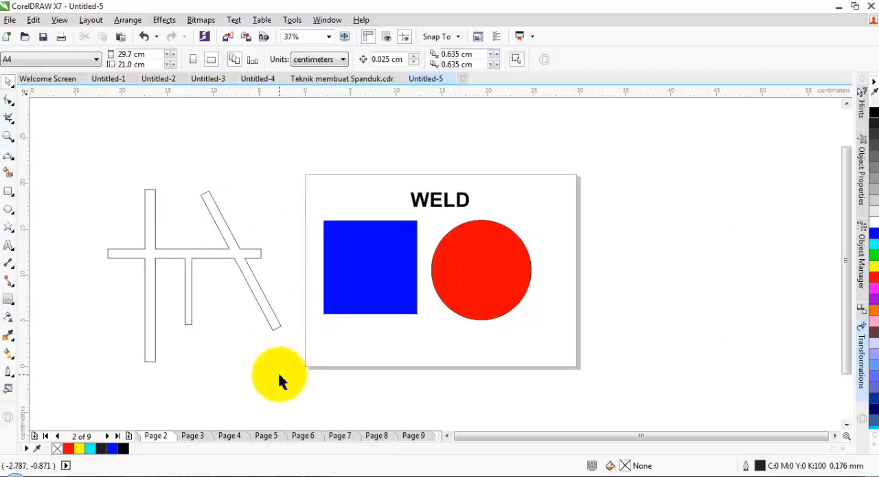
{"action": "left_click", "coordinate": [237, 266]}
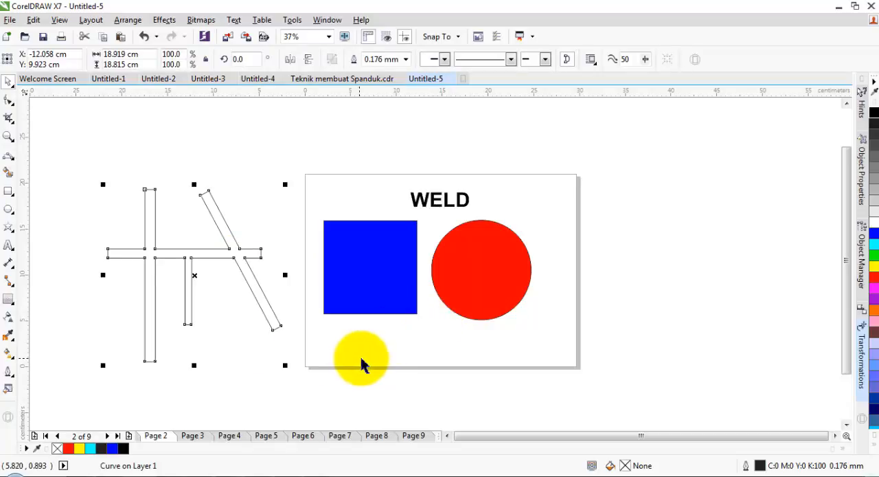
Step: Go to Page 3 and delete the welded bar shape left of the page
{"action": "left_click", "coordinate": [193, 437]}
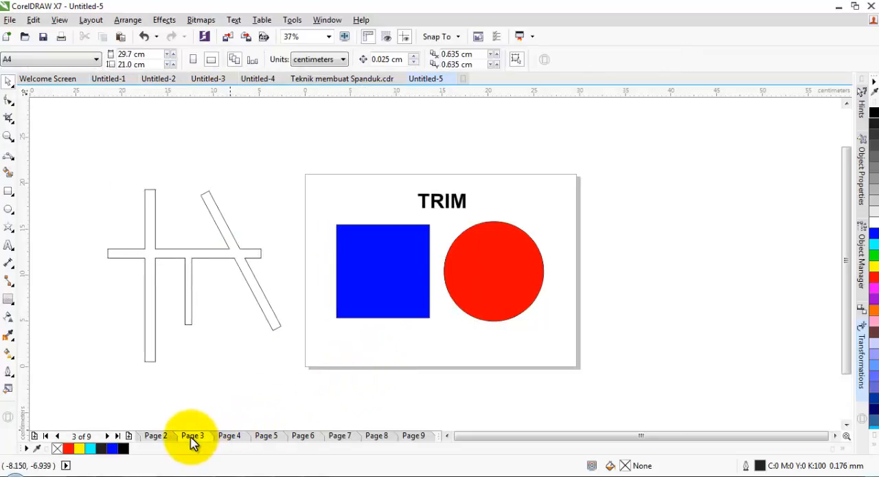
{"action": "left_click", "coordinate": [238, 261]}
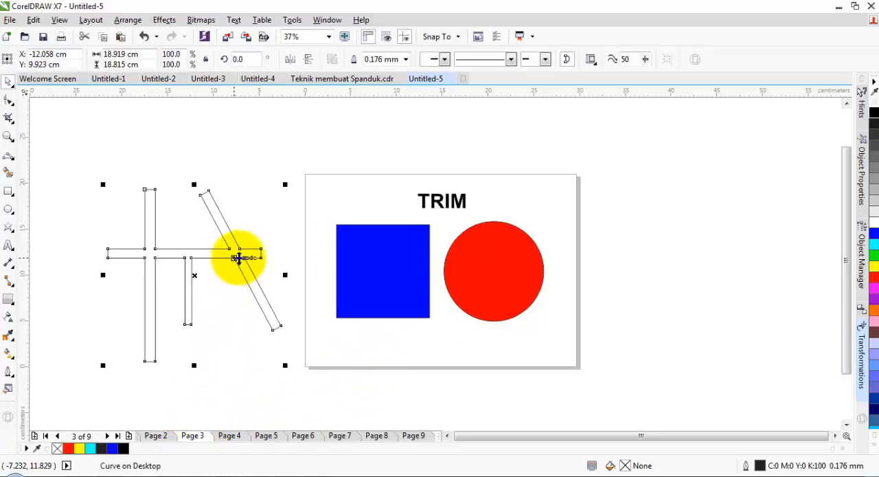
{"action": "key", "text": "Delete"}
Step: Move the red circle over the blue square's lower-right corner, and trim the square with the circle as the cutter
{"action": "left_click", "coordinate": [520, 278]}
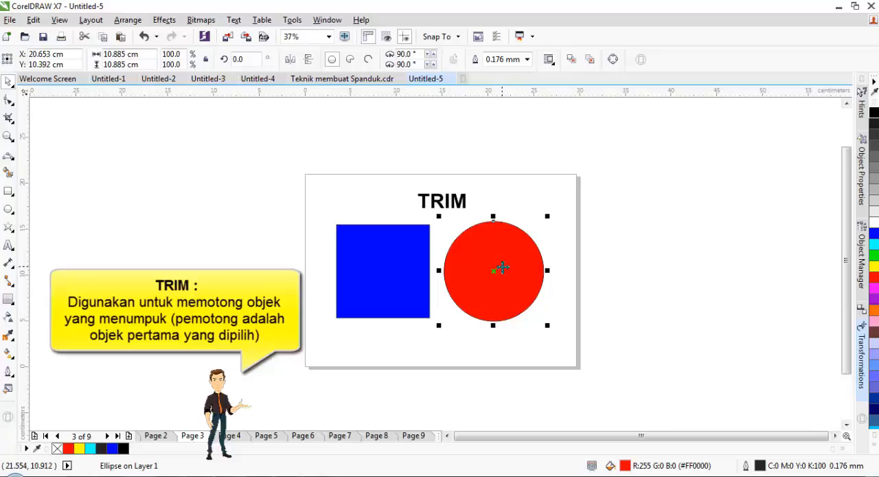
{"action": "left_click_drag", "start_coordinate": [502, 266], "coordinate": [432, 300]}
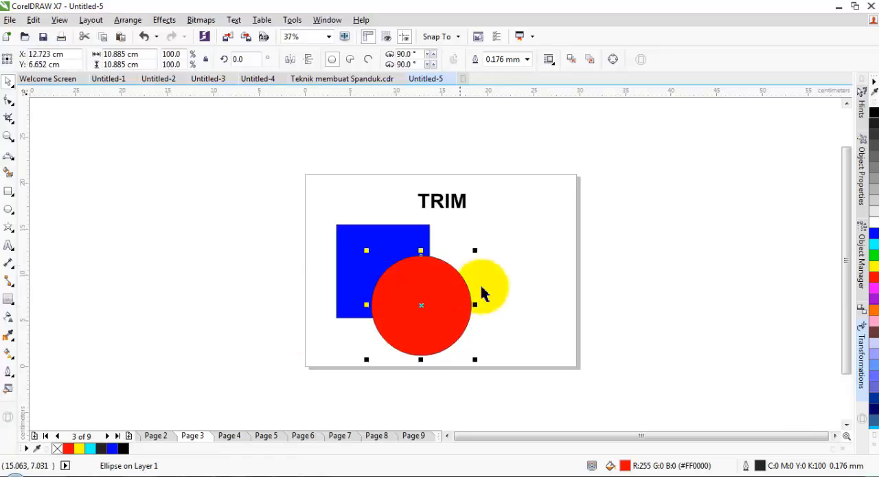
{"action": "left_click", "coordinate": [524, 259]}
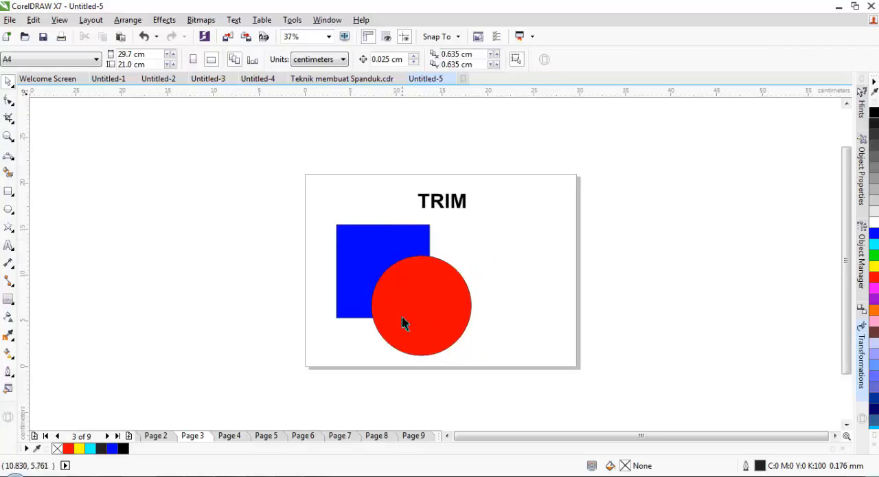
{"action": "left_click", "coordinate": [435, 319]}
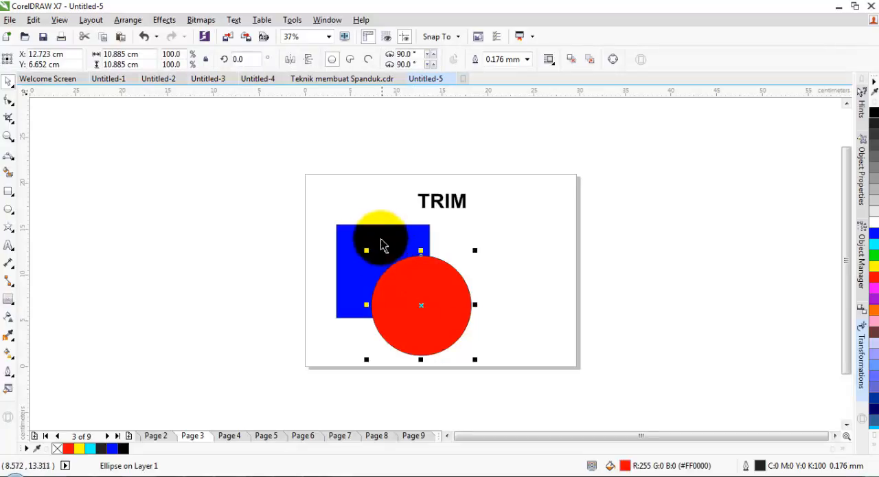
{"action": "left_click", "coordinate": [378, 233], "text": "shift"}
{"action": "left_click", "coordinate": [375, 61]}
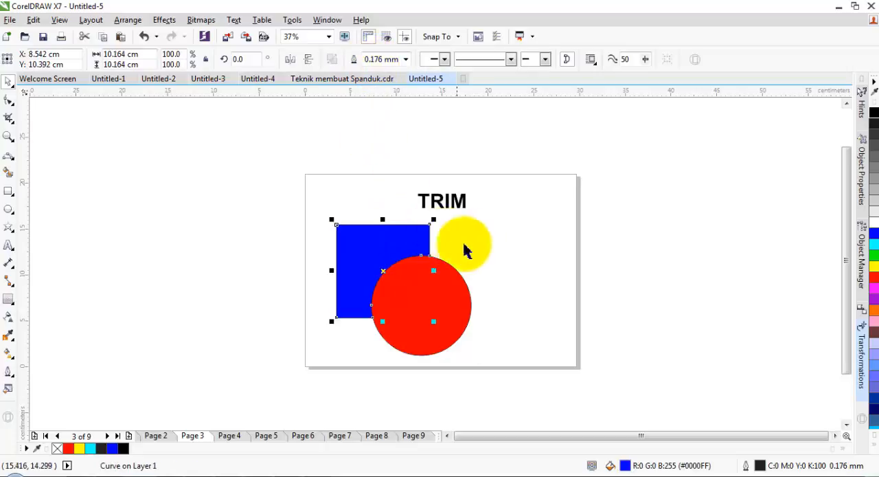
{"action": "left_click_drag", "start_coordinate": [400, 246], "coordinate": [376, 229]}
Step: Undo the trim of the blue square and the red circle's move
{"action": "key", "text": "ctrl+z"}
{"action": "key", "text": "ctrl+z"}
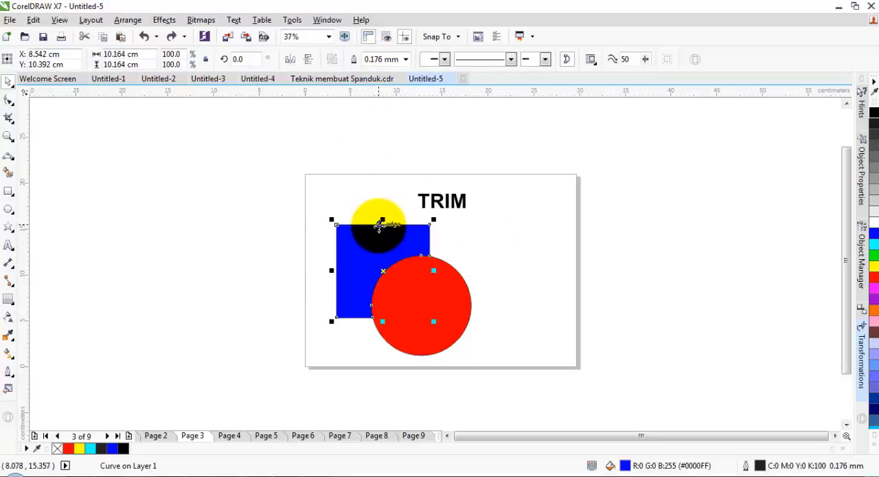
{"action": "key", "text": "ctrl+z"}
{"action": "key", "text": "ctrl+z"}
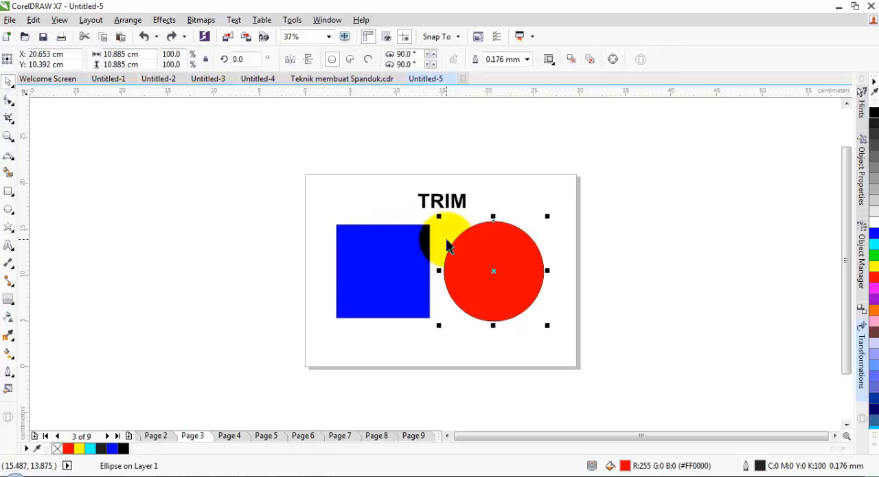
Step: Overlap the red circle on the square's lower-right corner again, and trim the circle with the square as the cutter
{"action": "left_click_drag", "start_coordinate": [511, 257], "coordinate": [446, 300]}
{"action": "left_click", "coordinate": [360, 235]}
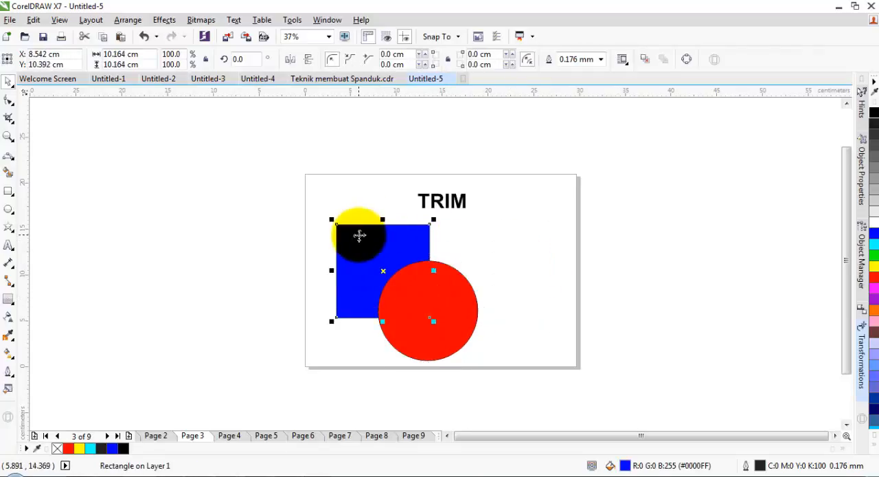
{"action": "left_click_drag", "start_coordinate": [360, 236], "coordinate": [467, 323]}
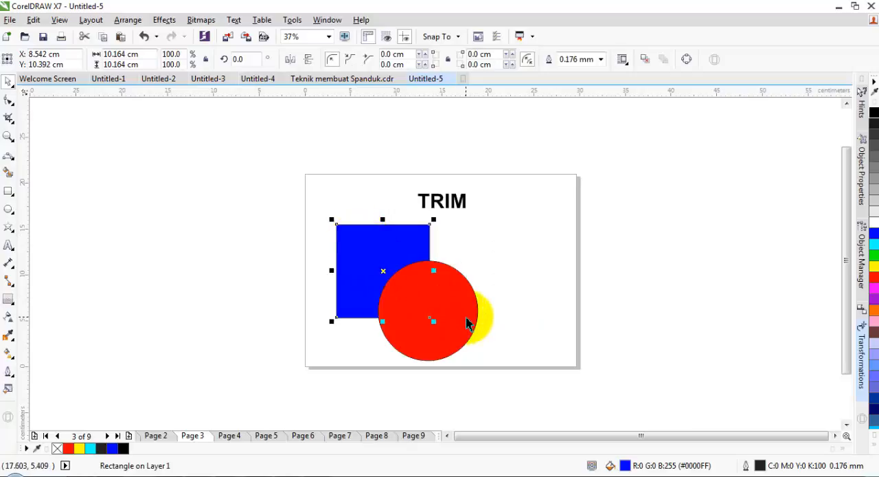
{"action": "left_click", "coordinate": [467, 321], "text": "shift"}
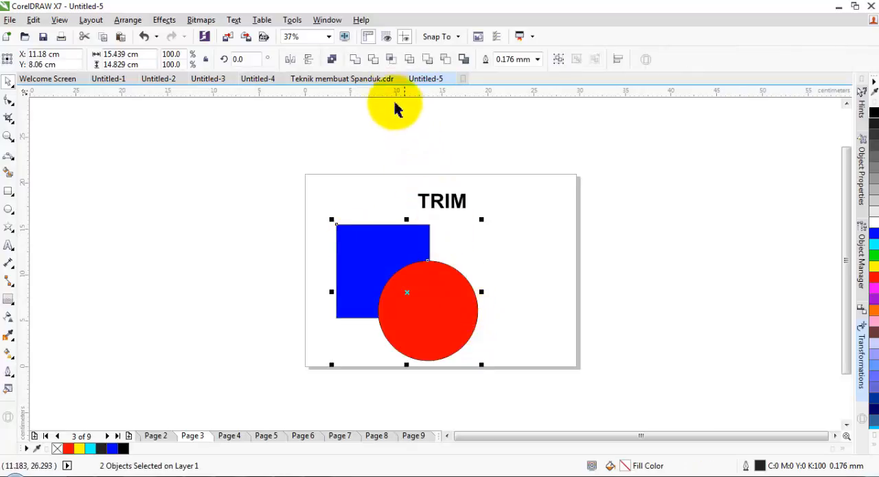
{"action": "left_click", "coordinate": [373, 59]}
{"action": "left_click", "coordinate": [505, 270]}
{"action": "left_click_drag", "start_coordinate": [458, 312], "coordinate": [475, 326]}
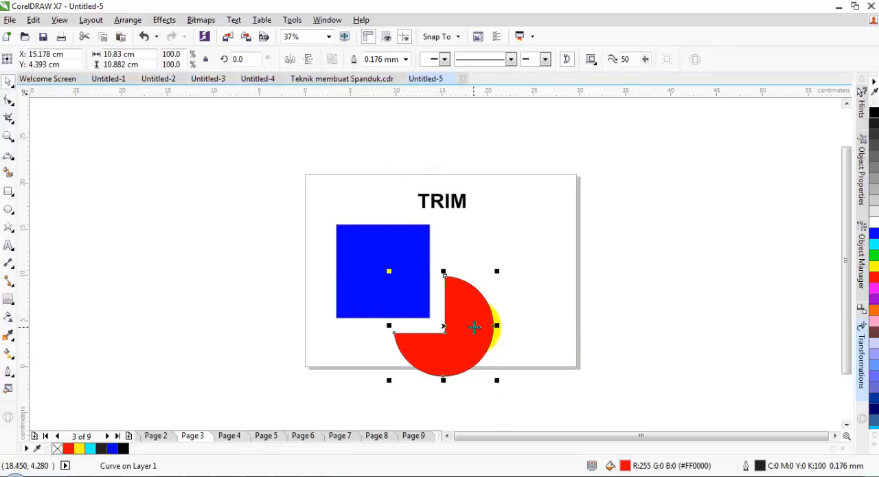
Step: Undo the trim of the red circle and the trimmed piece's move
{"action": "key", "text": "ctrl+z"}
{"action": "key", "text": "ctrl+z"}
{"action": "key", "text": "ctrl+z"}
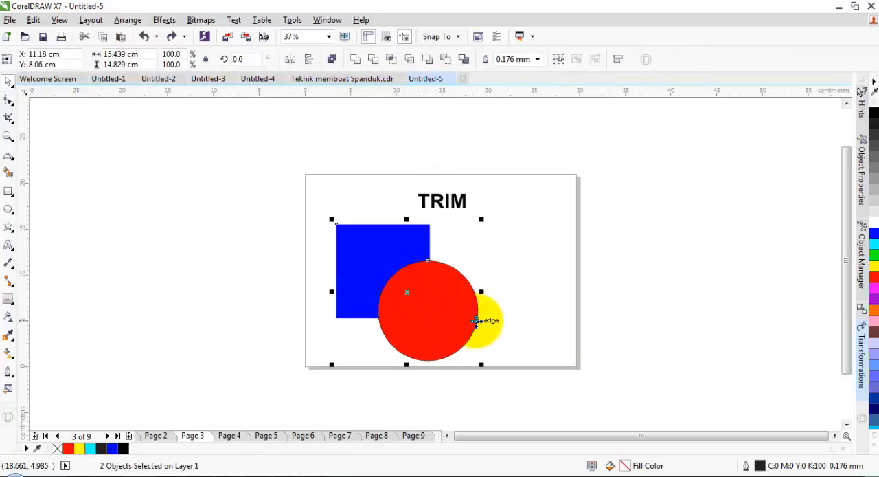
{"action": "left_click", "coordinate": [476, 295]}
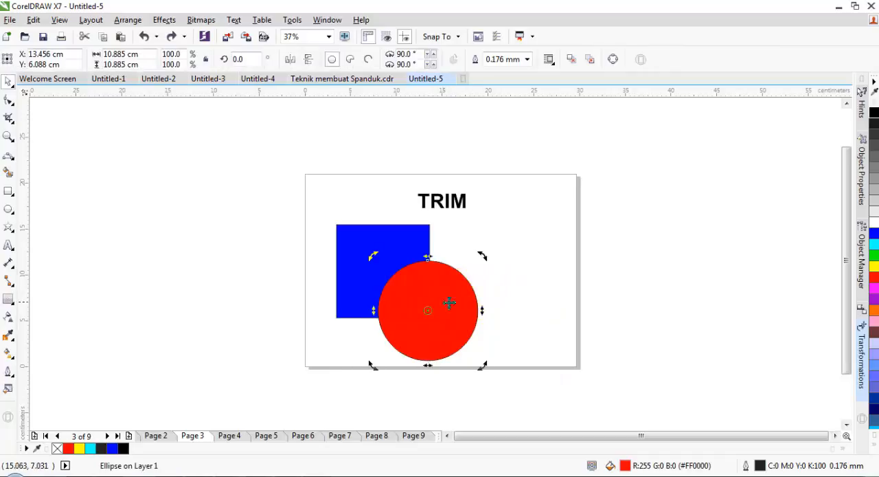
{"action": "key", "text": "ctrl+z"}
{"action": "key", "text": "ctrl+z"}
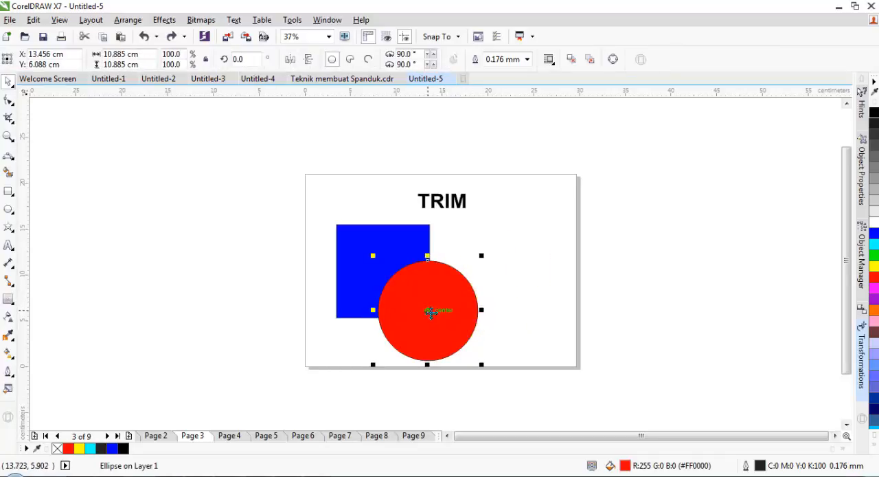
Step: Move the red circle to the right of the square and add a concentric copy scaled to about 60.9%
{"action": "left_click_drag", "start_coordinate": [429, 311], "coordinate": [505, 275]}
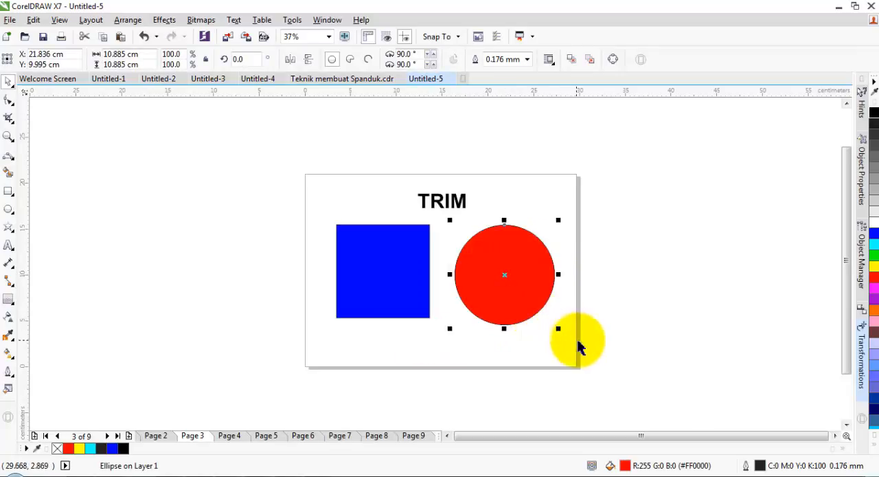
{"action": "left_click_drag", "start_coordinate": [559, 328], "coordinate": [542, 338]}
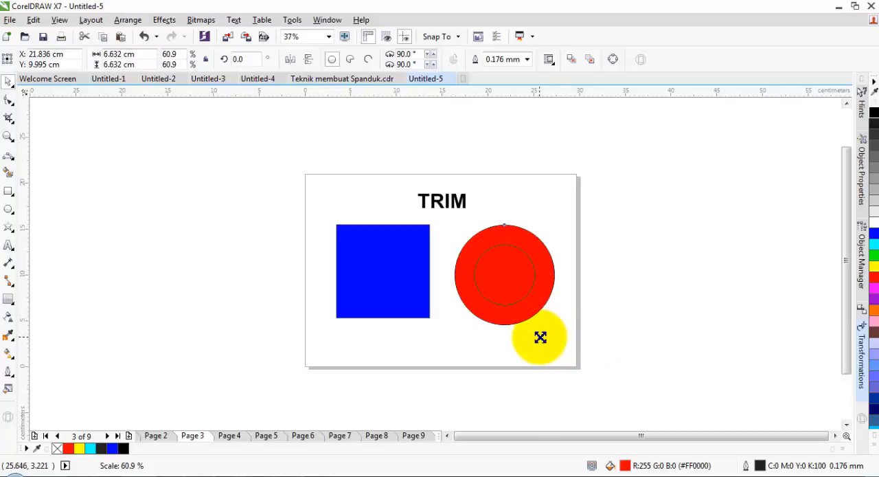
{"action": "left_click_drag", "start_coordinate": [541, 337], "coordinate": [538, 332]}
{"action": "left_click", "coordinate": [595, 292]}
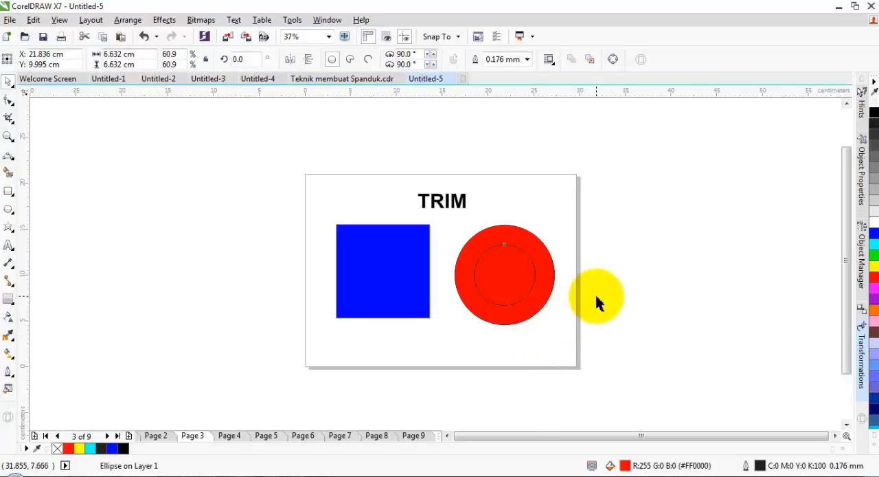
Step: Fill the smaller inner circle with yellow
{"action": "left_click", "coordinate": [507, 273]}
{"action": "left_click", "coordinate": [874, 267]}
{"action": "left_click", "coordinate": [638, 292]}
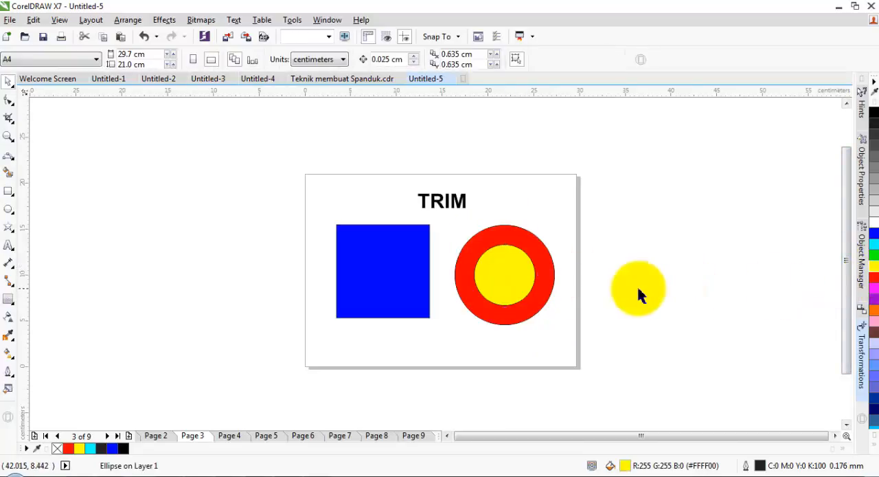
Step: Try moving the yellow circle out to the right of the page twice, undoing each move
{"action": "left_click_drag", "start_coordinate": [508, 278], "coordinate": [655, 276]}
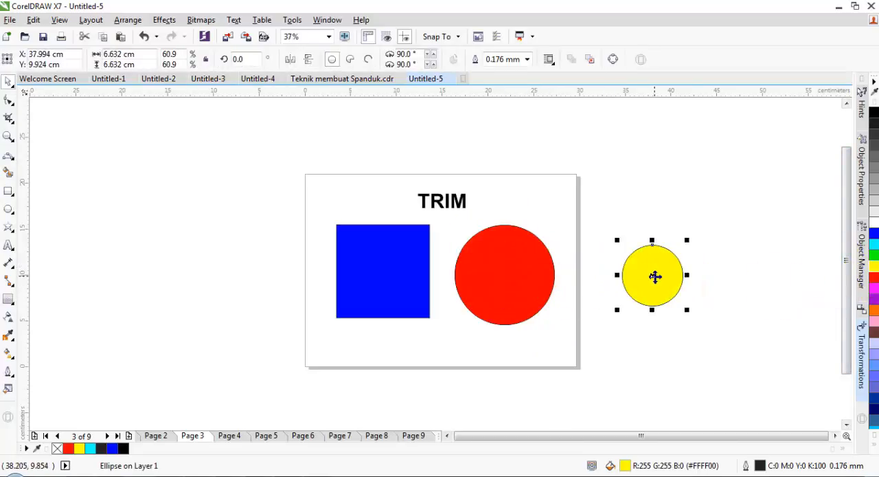
{"action": "key", "text": "ctrl+z"}
{"action": "left_click", "coordinate": [615, 285]}
{"action": "left_click", "coordinate": [517, 279]}
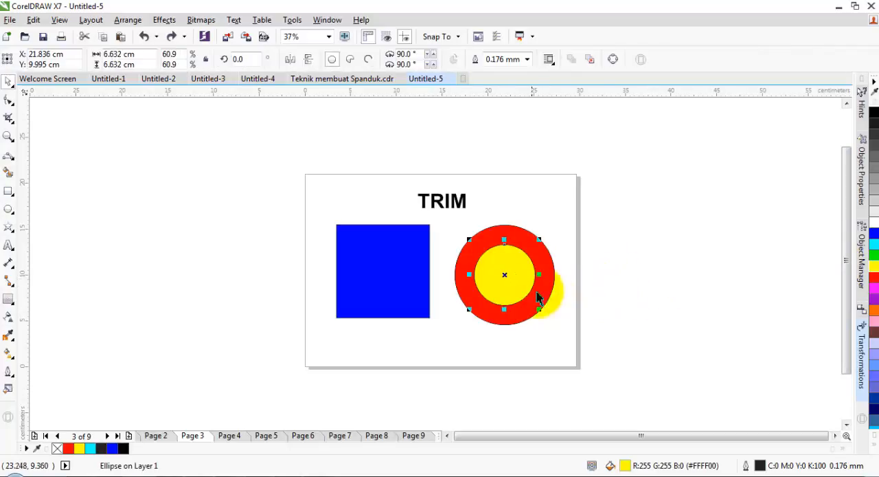
{"action": "left_click_drag", "start_coordinate": [516, 283], "coordinate": [656, 286]}
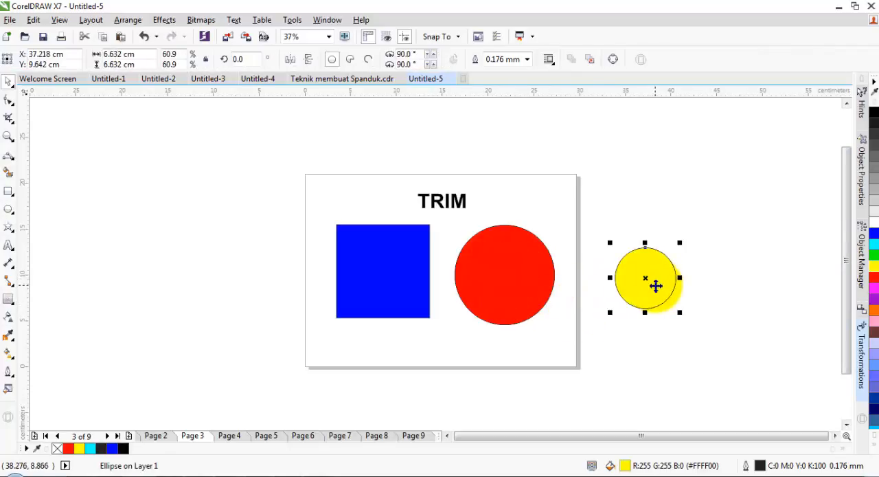
{"action": "key", "text": "ctrl+z"}
{"action": "left_click", "coordinate": [608, 303]}
Step: Trim the red circle with the yellow circle as the cutter, and move the resulting ring off the page's right side
{"action": "left_click", "coordinate": [515, 280]}
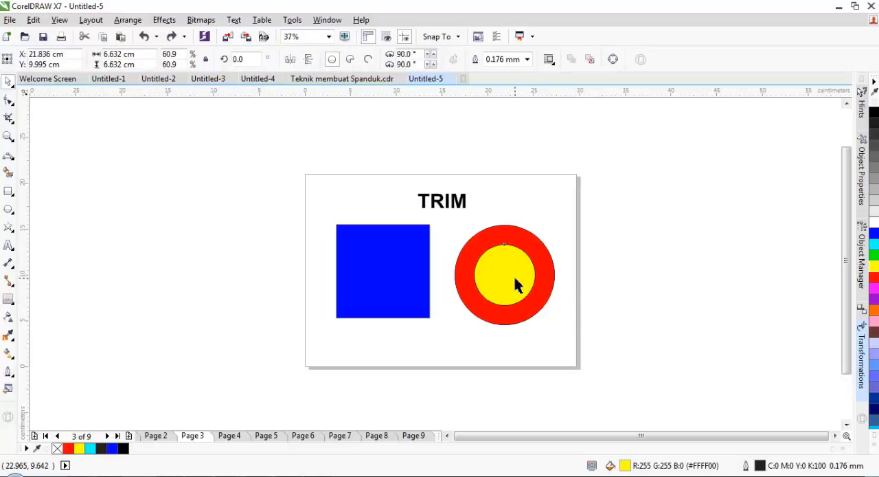
{"action": "left_click", "coordinate": [551, 293], "text": "shift"}
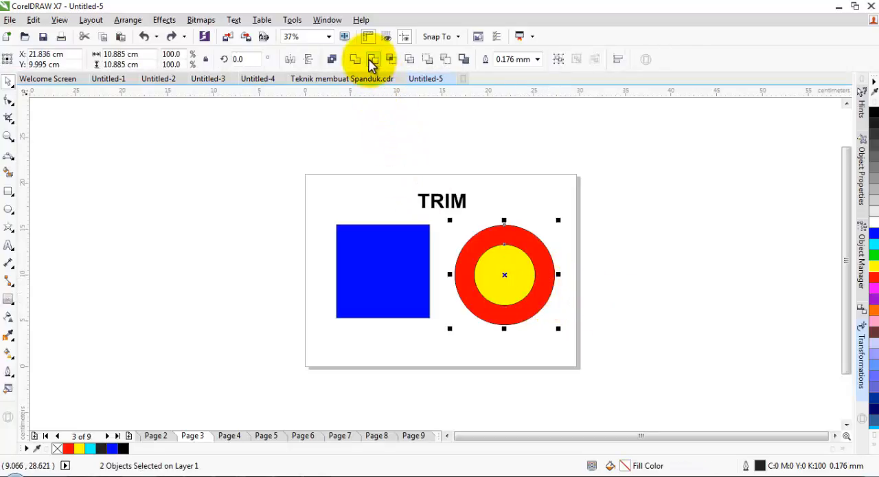
{"action": "left_click", "coordinate": [373, 59]}
{"action": "left_click", "coordinate": [515, 180]}
{"action": "left_click_drag", "start_coordinate": [516, 244], "coordinate": [652, 225]}
{"action": "left_click", "coordinate": [516, 284]}
{"action": "mouse_move", "coordinate": [512, 272]}
{"action": "left_mouse_down"}
{"action": "mouse_move", "coordinate": [527, 284]}
{"action": "mouse_move", "coordinate": [528, 277]}
{"action": "left_mouse_up"}
Step: Undo the moves and the trim of the red circle, and go to Page 4
{"action": "key", "text": "ctrl+z"}
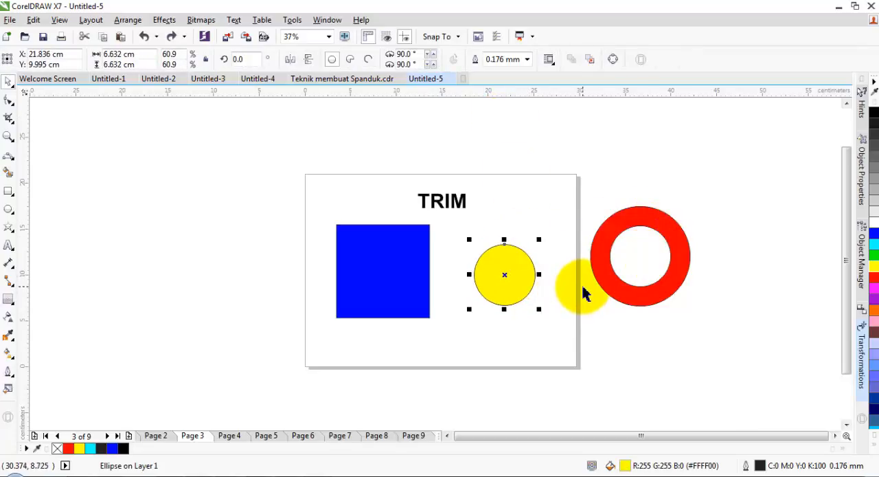
{"action": "key", "text": "ctrl+z"}
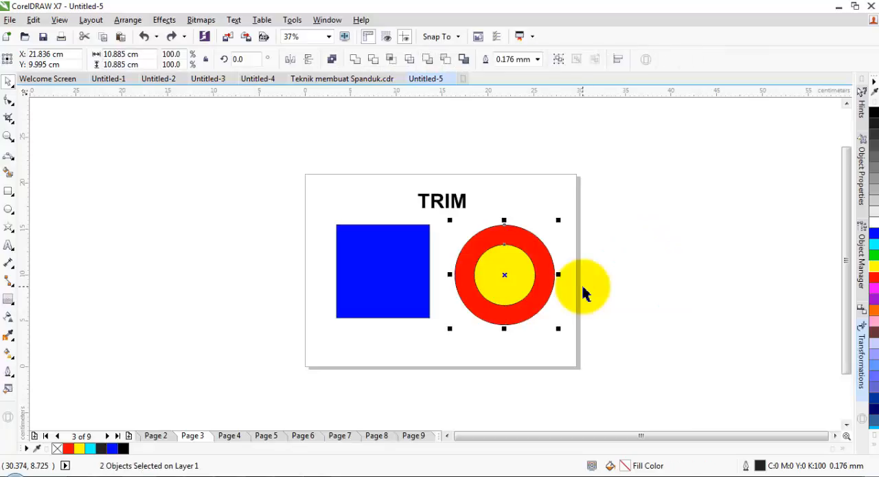
{"action": "left_click", "coordinate": [615, 294]}
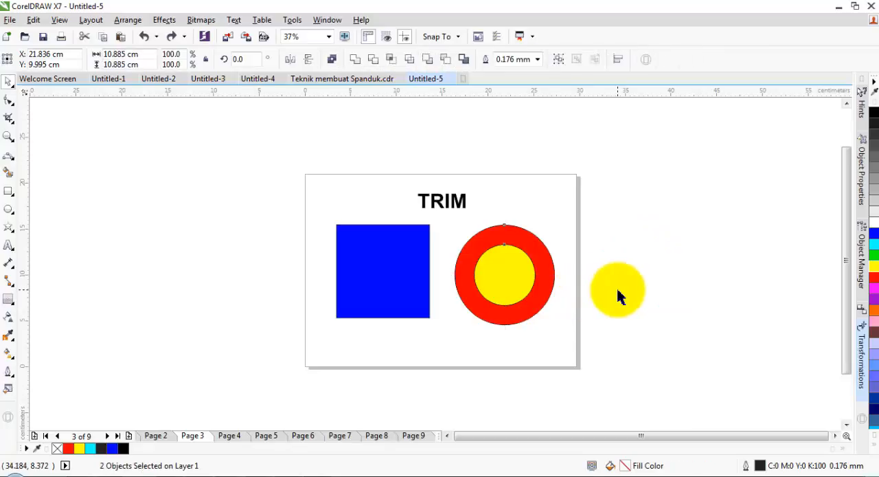
{"action": "left_click", "coordinate": [230, 437]}
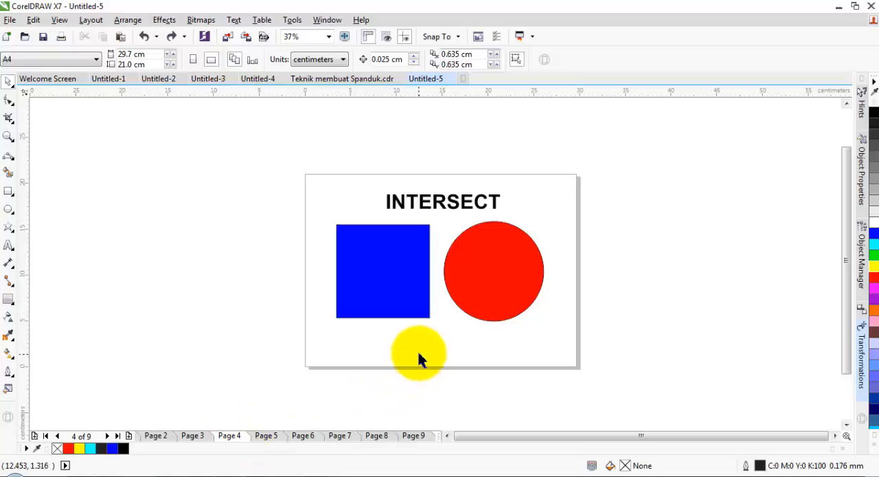
Step: Move the red circle so it overlaps the lower-right corner of the blue square
{"action": "left_click", "coordinate": [500, 279]}
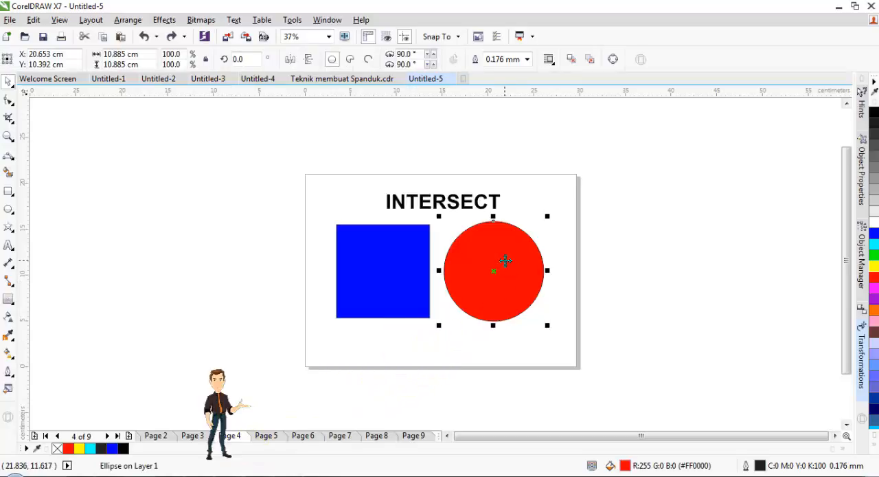
{"action": "left_click_drag", "start_coordinate": [498, 269], "coordinate": [440, 297]}
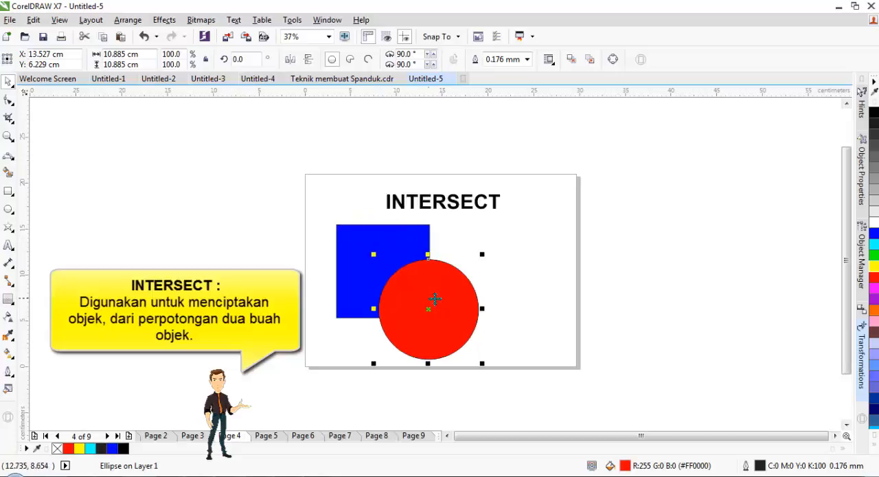
{"action": "mouse_move", "coordinate": [443, 302]}
{"action": "left_mouse_down"}
{"action": "mouse_move", "coordinate": [450, 295]}
{"action": "mouse_move", "coordinate": [443, 303]}
{"action": "left_mouse_up"}
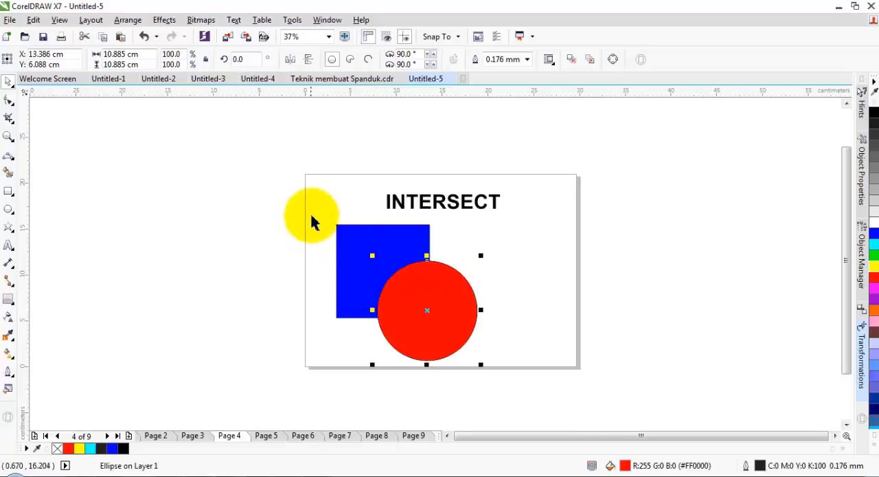
Step: Create an Intersect shape from the overlapping area of the blue square and the red circle
{"action": "left_click_drag", "start_coordinate": [321, 211], "coordinate": [506, 377]}
{"action": "left_click", "coordinate": [480, 343]}
{"action": "left_click", "coordinate": [440, 321]}
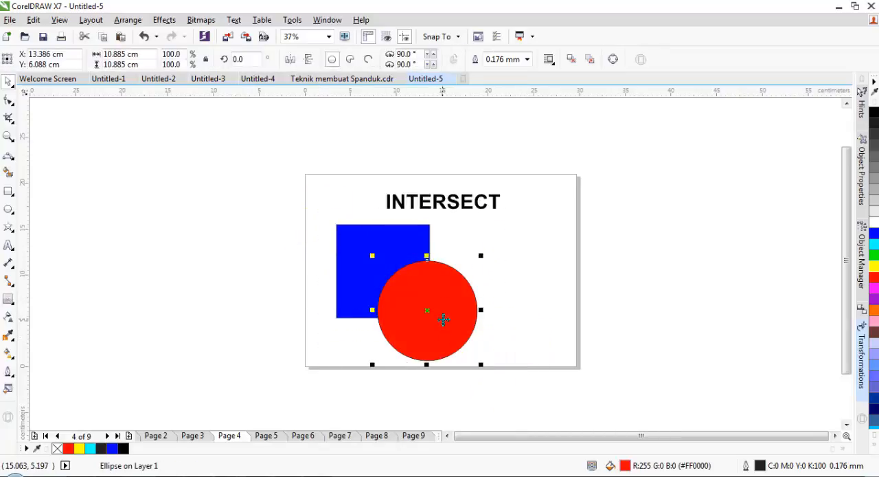
{"action": "left_click", "coordinate": [320, 218]}
{"action": "left_click_drag", "start_coordinate": [320, 217], "coordinate": [501, 373]}
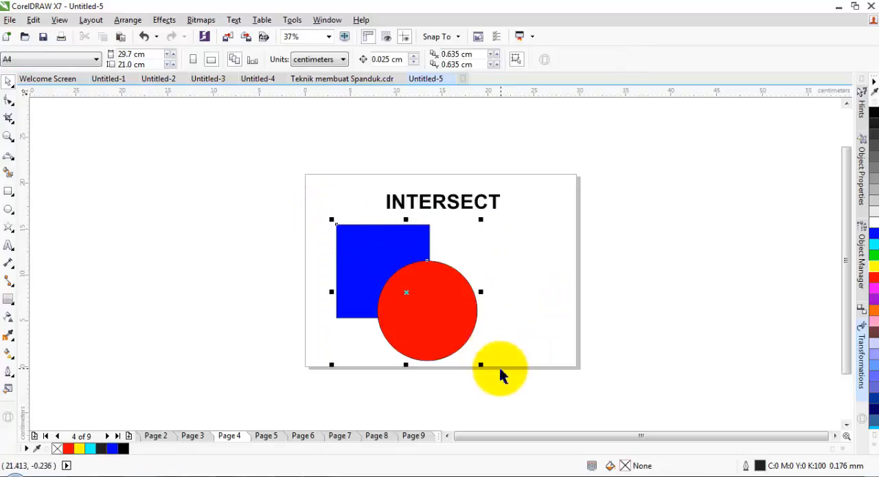
{"action": "left_click", "coordinate": [391, 59]}
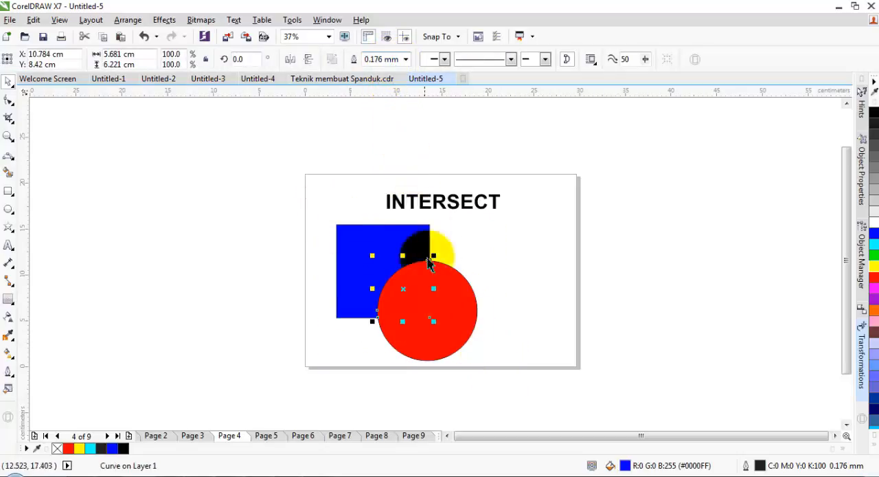
Step: Move the blue intersection piece out to the right of the red circle, clear of both original shapes
{"action": "left_click_drag", "start_coordinate": [402, 294], "coordinate": [534, 284]}
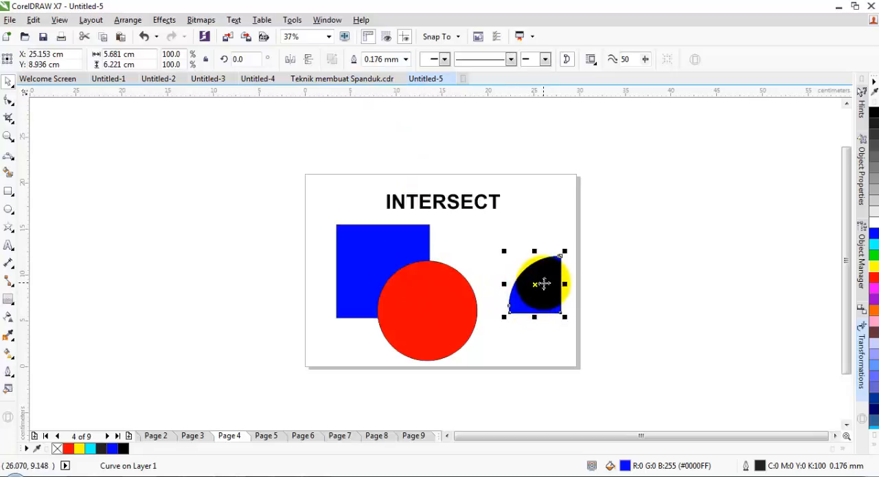
{"action": "left_click", "coordinate": [393, 292]}
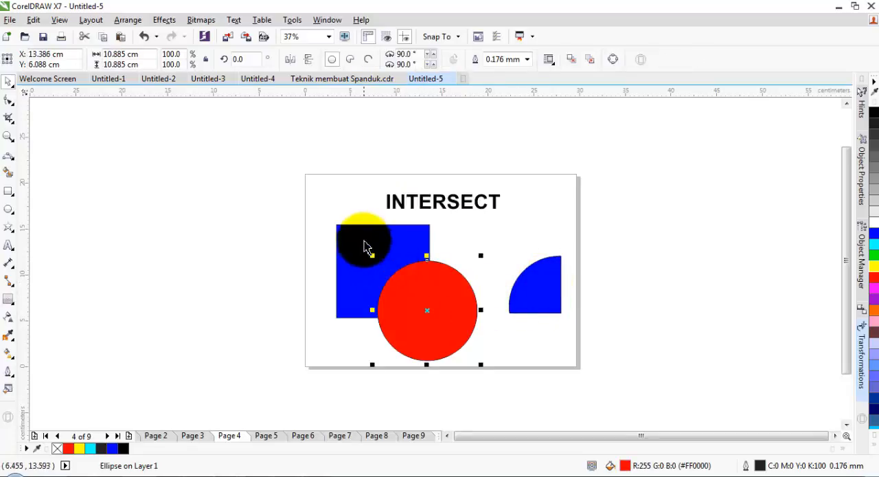
{"action": "left_click", "coordinate": [373, 239]}
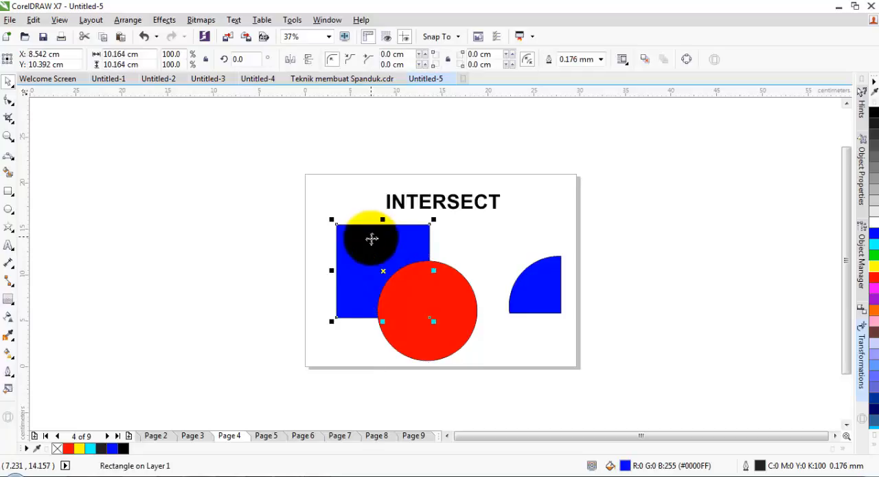
{"action": "left_click_drag", "start_coordinate": [536, 295], "coordinate": [506, 277]}
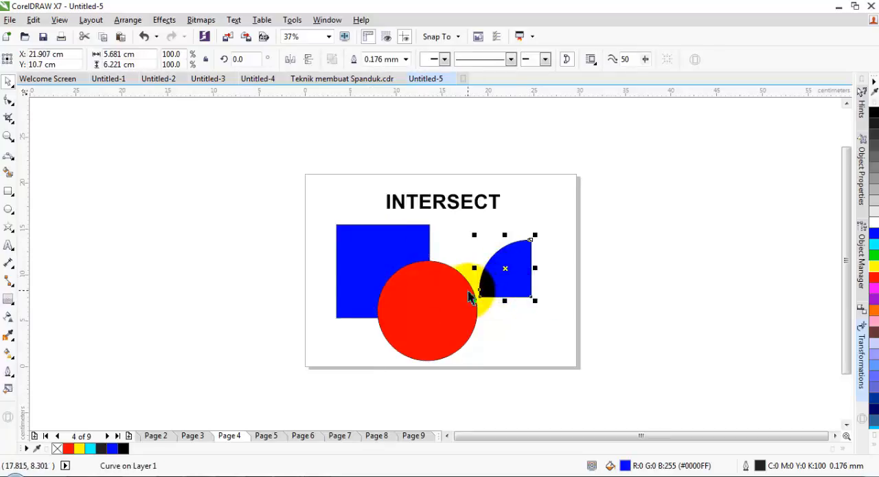
Step: Add the channel name as artistic text in the empty area left of the page and scale it to about 91 pt
{"action": "left_click", "coordinate": [447, 437]}
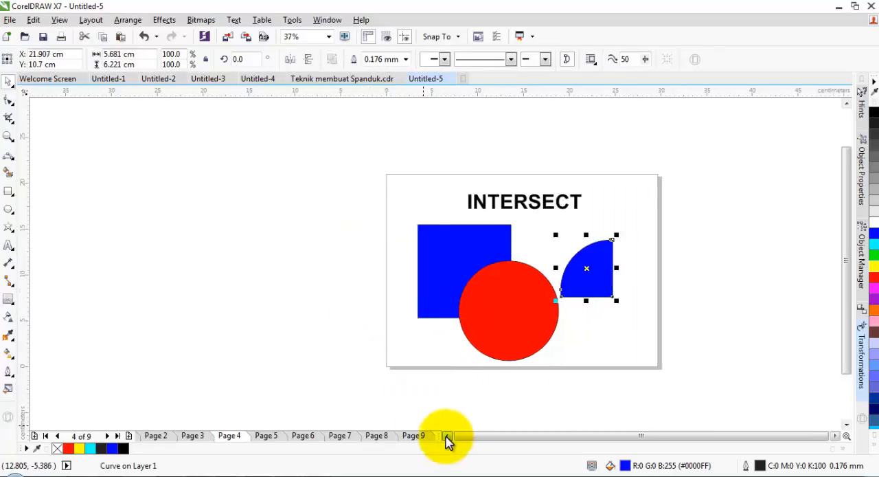
{"action": "left_click", "coordinate": [447, 437]}
{"action": "left_click", "coordinate": [9, 244]}
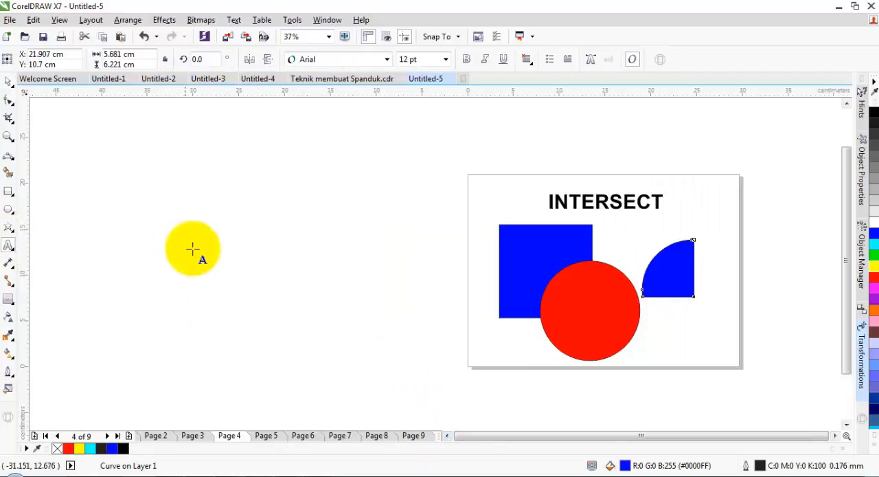
{"action": "left_click", "coordinate": [233, 251]}
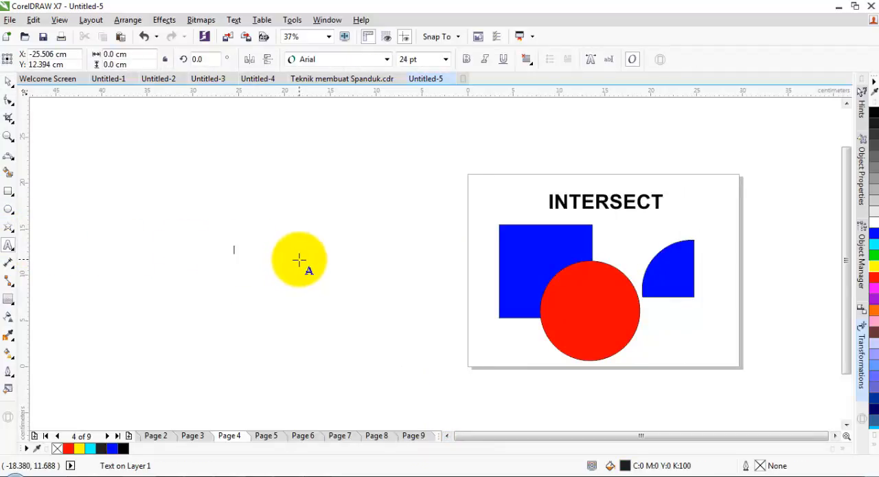
{"action": "type", "text": "ONLYRIDUAN"}
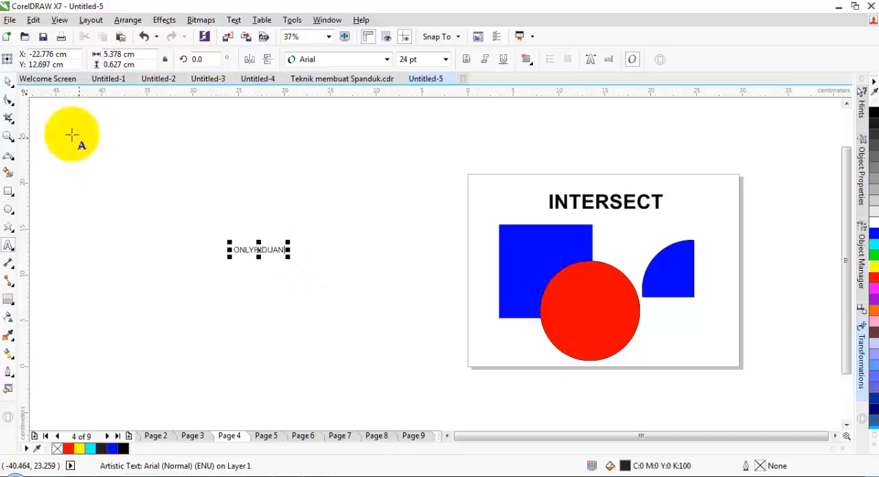
{"action": "left_click", "coordinate": [8, 81]}
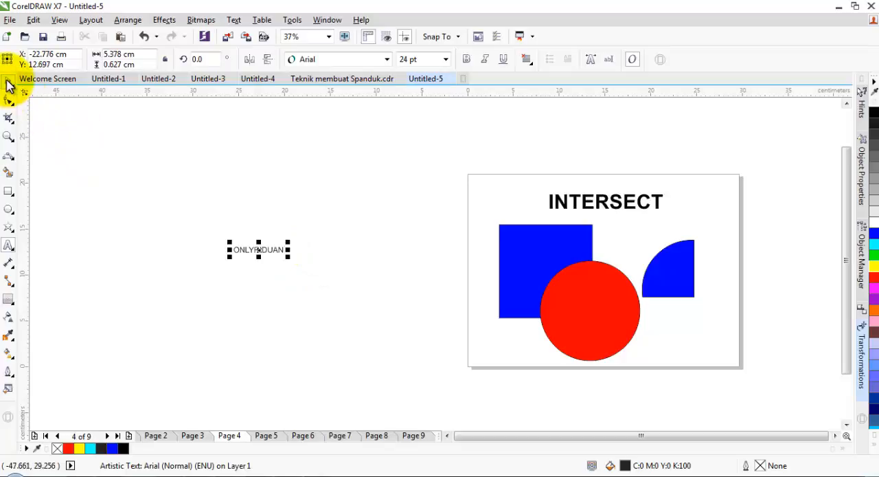
{"action": "left_click_drag", "start_coordinate": [287, 255], "coordinate": [427, 347]}
Step: Set the artistic text's font to Impact, enlarge it to about 144 pt, and fill it with green
{"action": "left_click", "coordinate": [387, 59]}
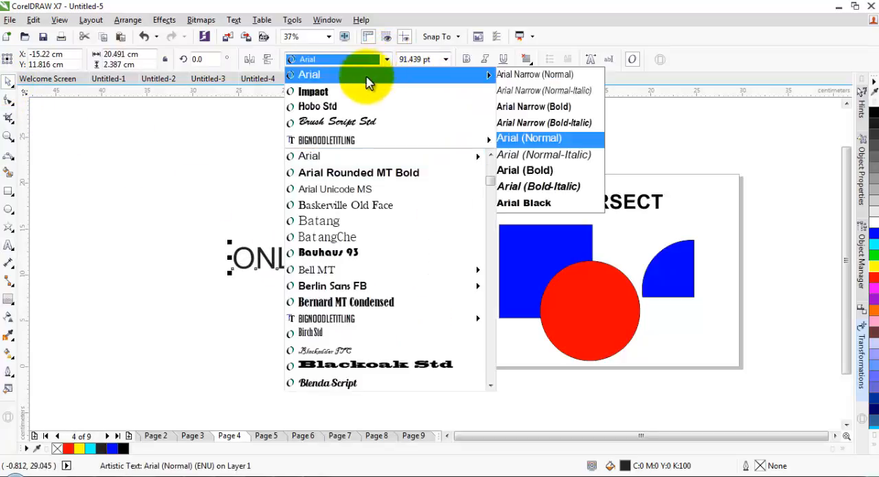
{"action": "left_click", "coordinate": [349, 92]}
{"action": "left_click_drag", "start_coordinate": [379, 273], "coordinate": [460, 329]}
{"action": "left_click_drag", "start_coordinate": [359, 259], "coordinate": [350, 268]}
{"action": "left_click", "coordinate": [875, 255]}
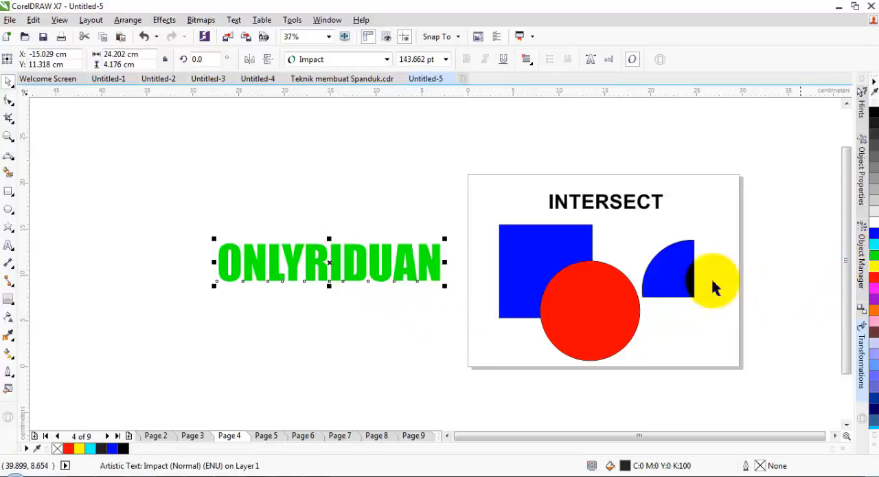
{"action": "left_click", "coordinate": [426, 316]}
{"action": "left_click", "coordinate": [389, 277]}
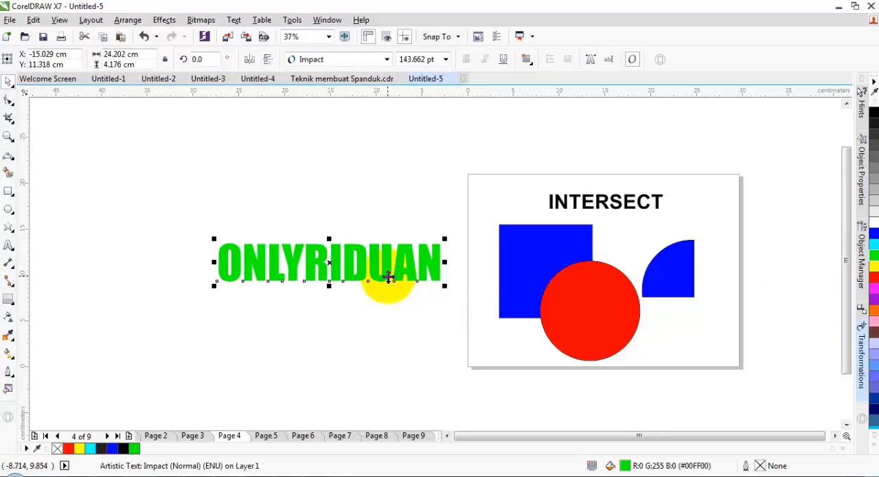
{"action": "left_click", "coordinate": [632, 310]}
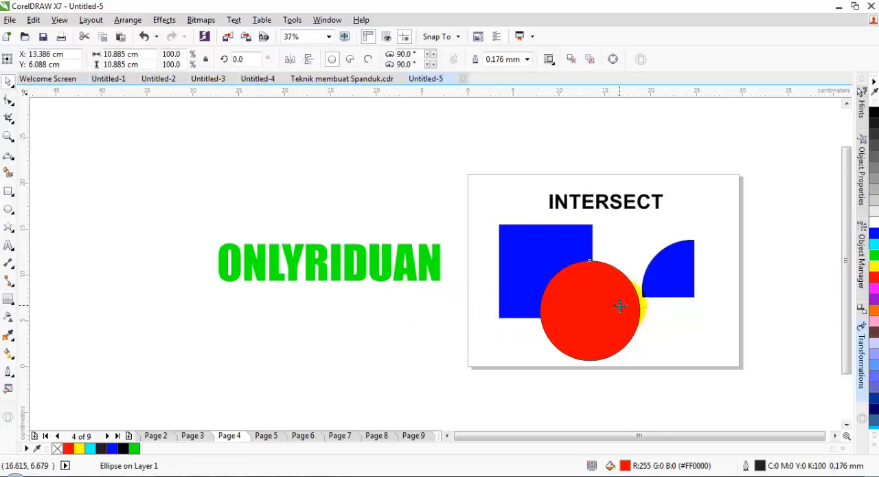
{"action": "left_click_drag", "start_coordinate": [620, 304], "coordinate": [233, 298]}
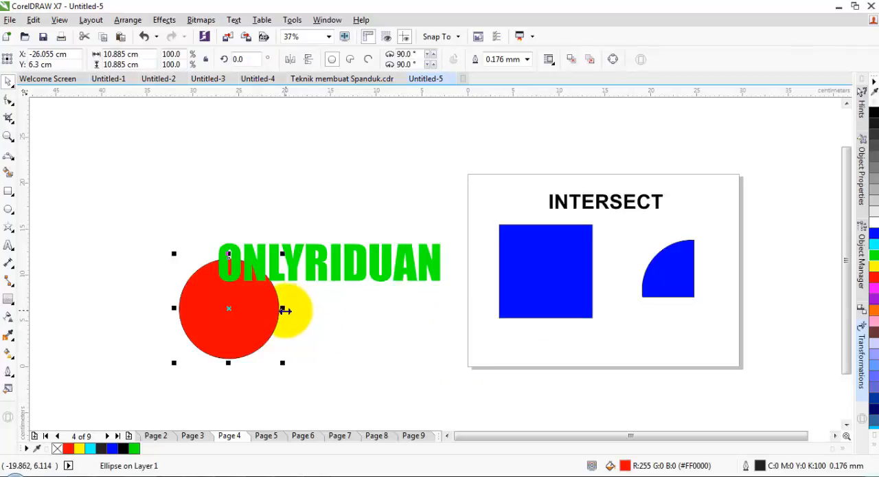
{"action": "left_click_drag", "start_coordinate": [286, 310], "coordinate": [491, 333]}
{"action": "left_click_drag", "start_coordinate": [399, 328], "coordinate": [608, 326]}
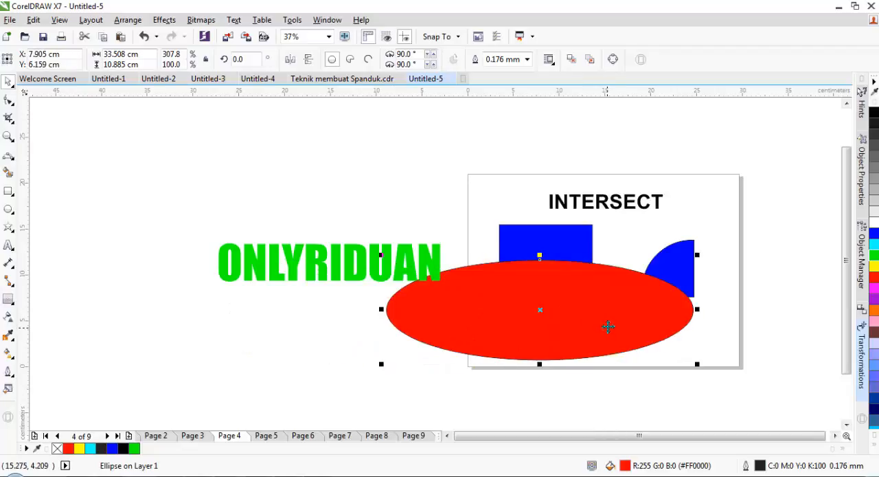
{"action": "key", "text": "ctrl+z"}
{"action": "key", "text": "ctrl+z"}
{"action": "key", "text": "ctrl+z"}
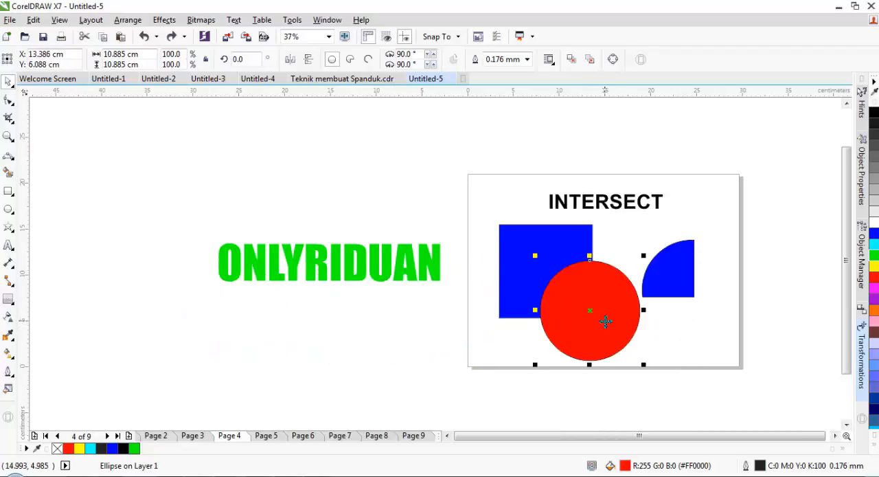
Step: Draw an ellipse about 36.4 cm by 11.4 cm and position it over the lower half of the green text
{"action": "left_click", "coordinate": [9, 208]}
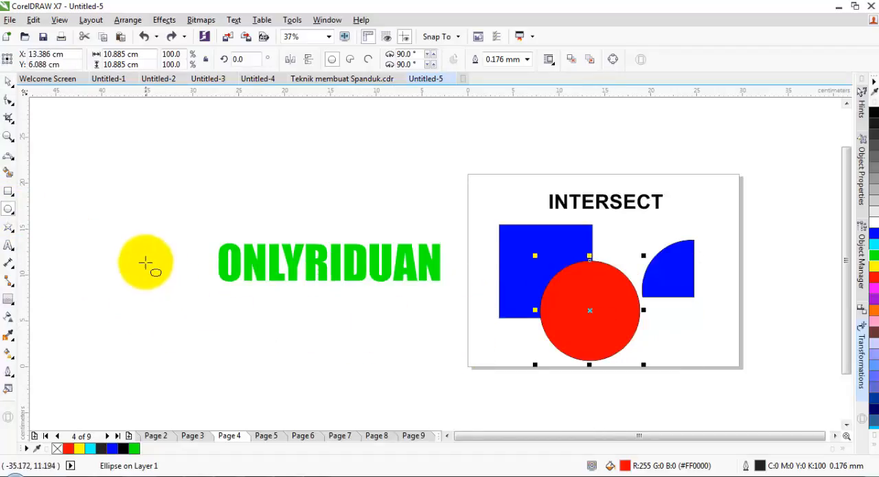
{"action": "left_click_drag", "start_coordinate": [148, 253], "coordinate": [479, 356]}
{"action": "left_click", "coordinate": [8, 81]}
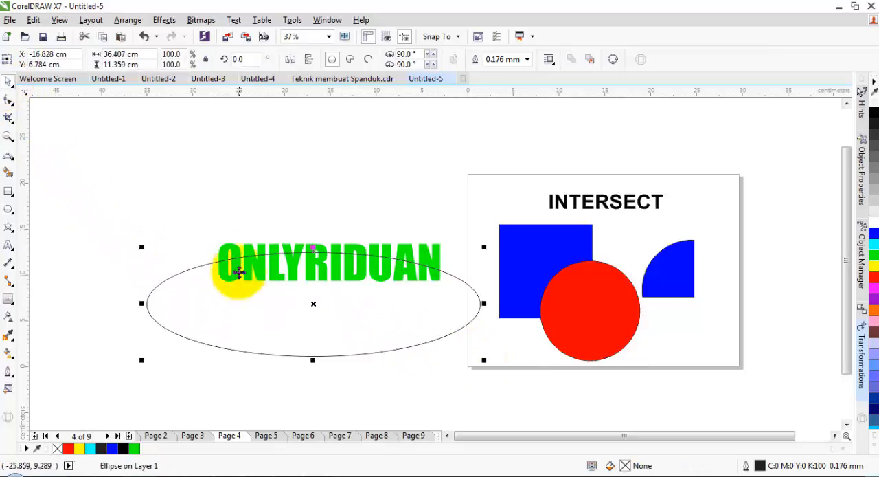
{"action": "left_click", "coordinate": [316, 313]}
{"action": "left_click", "coordinate": [313, 302]}
{"action": "left_click_drag", "start_coordinate": [342, 349], "coordinate": [328, 312]}
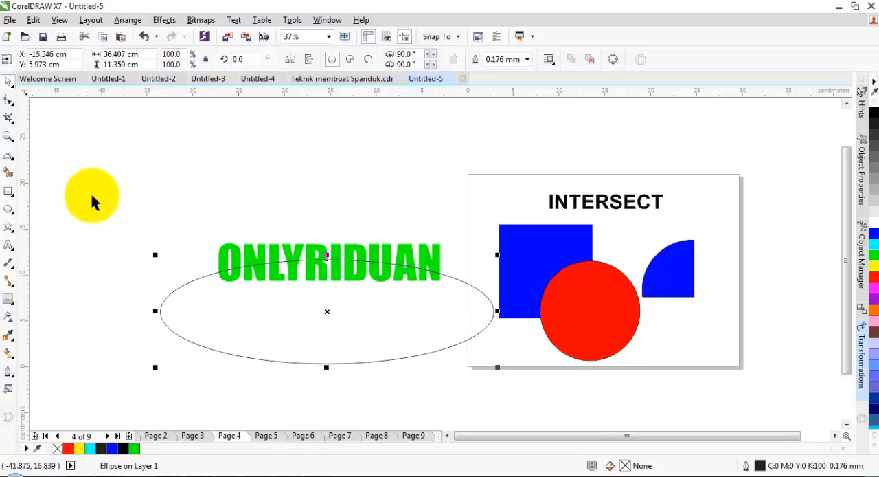
Step: Intersect the green text with the ellipse and fill the resulting lower letter parts with red
{"action": "left_click_drag", "start_coordinate": [88, 187], "coordinate": [512, 389]}
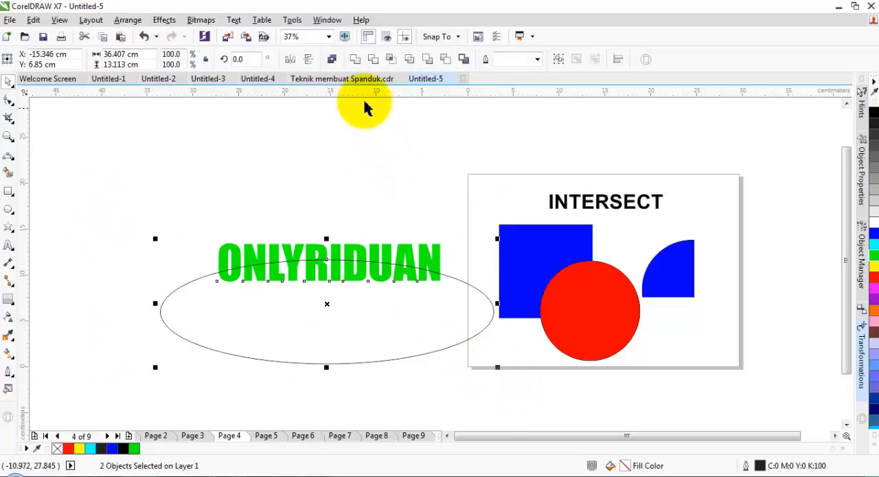
{"action": "left_click", "coordinate": [392, 60]}
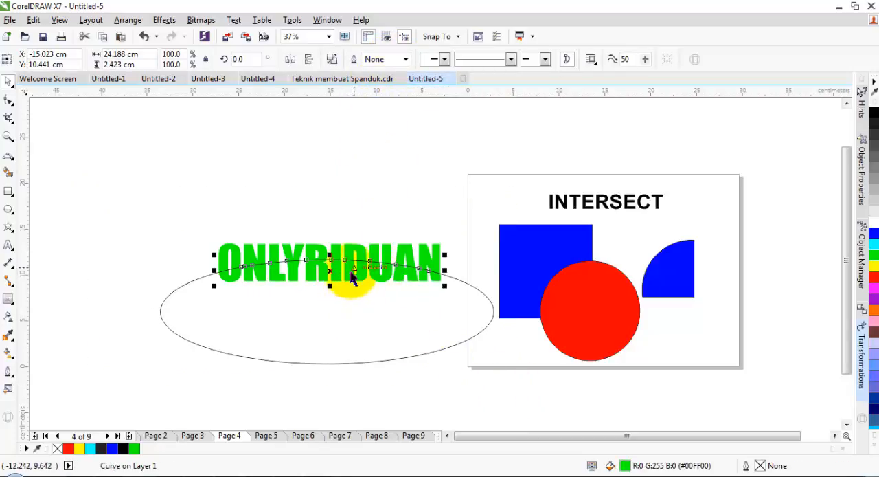
{"action": "left_click", "coordinate": [875, 278]}
{"action": "left_click", "coordinate": [428, 196]}
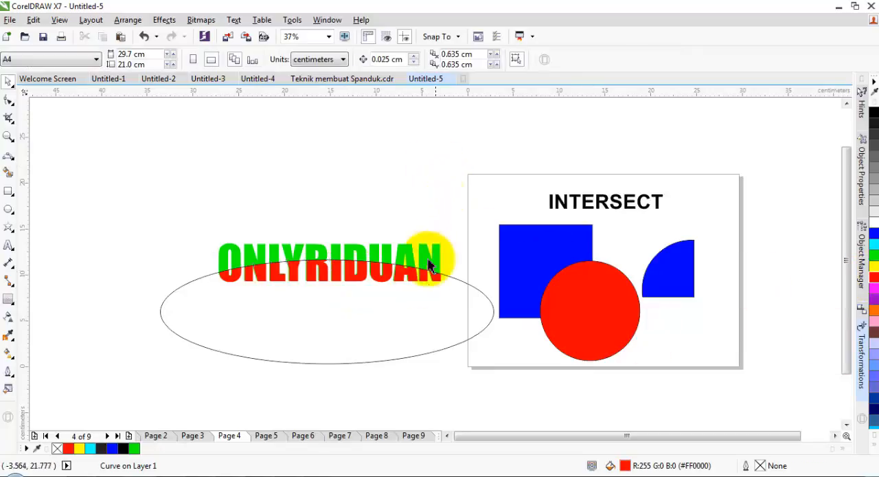
Step: Move the ellipse above the text, and try moving the red letter parts below the green text, undoing that last move
{"action": "left_click", "coordinate": [350, 310]}
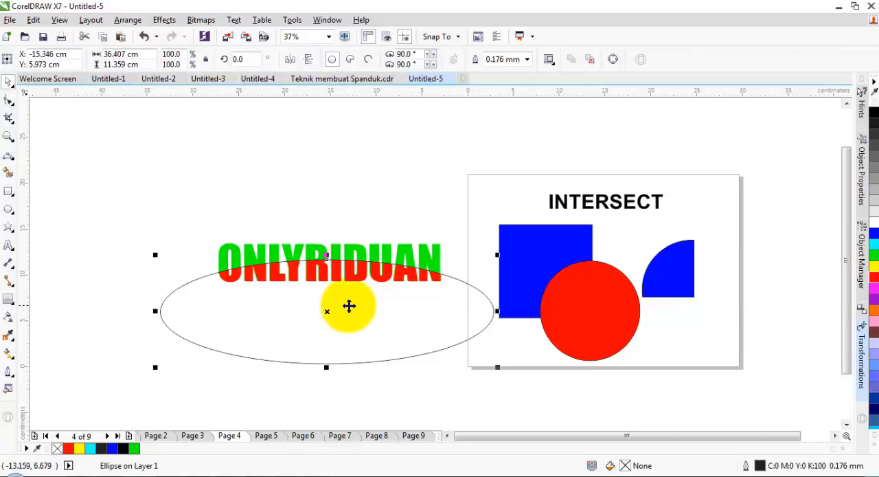
{"action": "left_click_drag", "start_coordinate": [355, 310], "coordinate": [328, 177]}
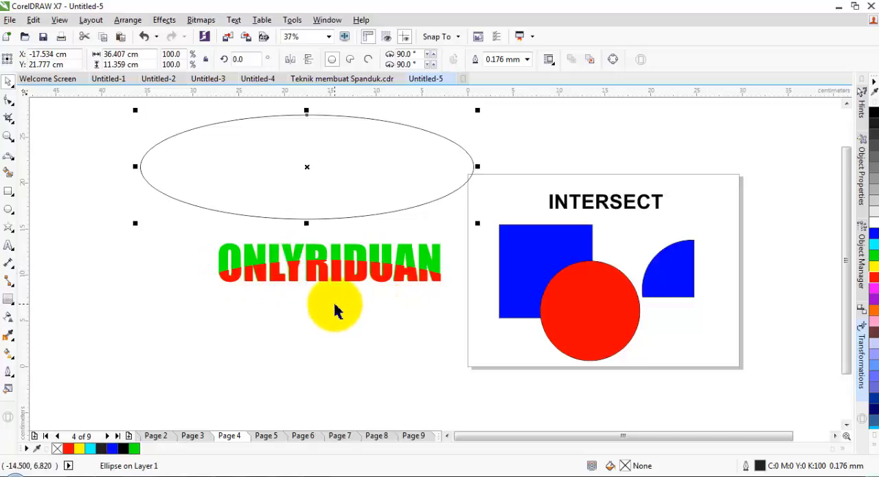
{"action": "left_click_drag", "start_coordinate": [332, 262], "coordinate": [334, 309]}
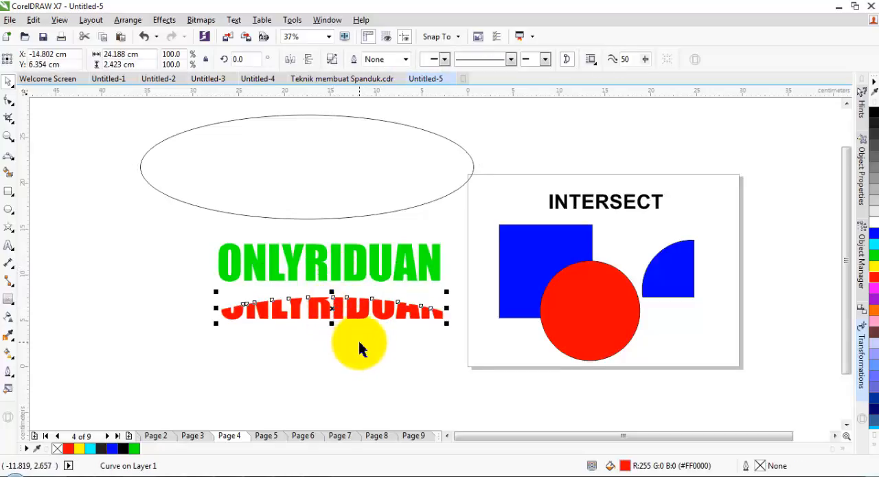
{"action": "key", "text": "ctrl+z"}
{"action": "left_click", "coordinate": [195, 236]}
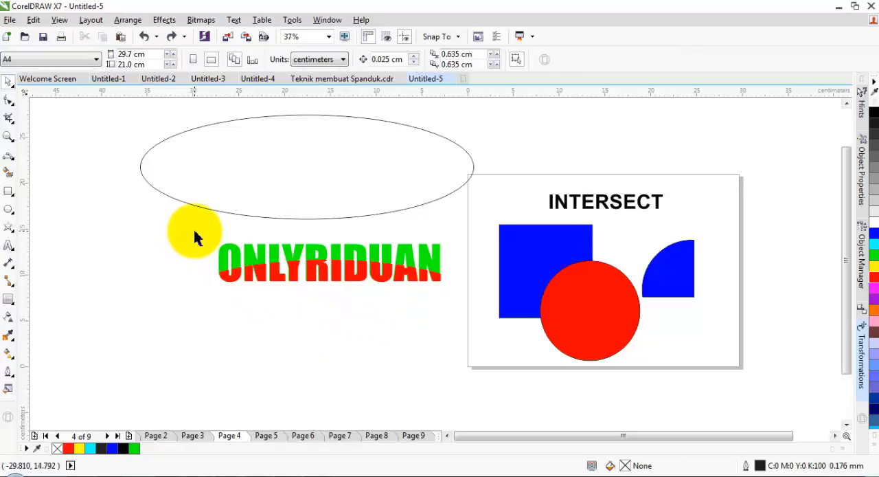
Step: Delete the ellipse and both text objects beside the page, and go to Page 5
{"action": "left_click_drag", "start_coordinate": [194, 232], "coordinate": [445, 317]}
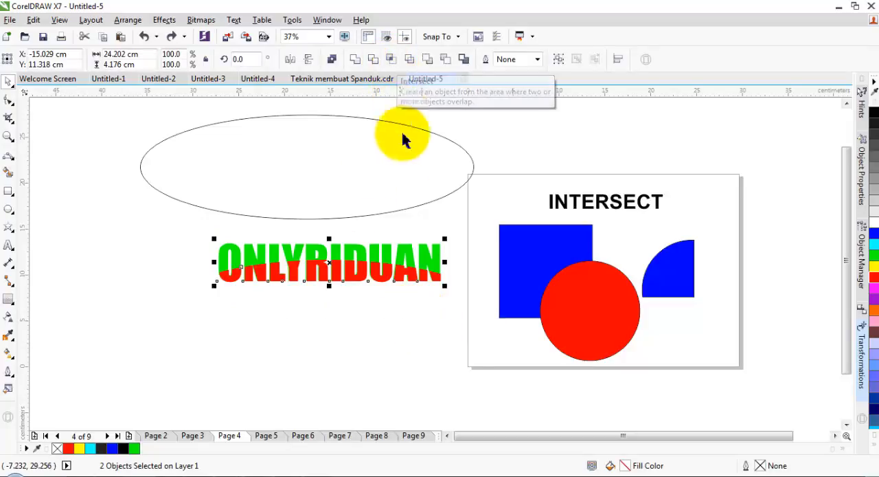
{"action": "left_click_drag", "start_coordinate": [105, 104], "coordinate": [482, 309]}
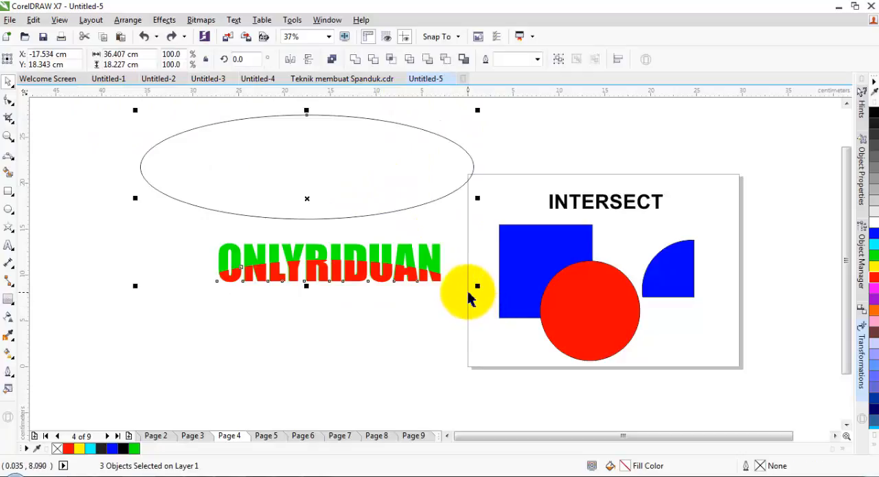
{"action": "key", "text": "Delete"}
{"action": "left_click", "coordinate": [266, 435]}
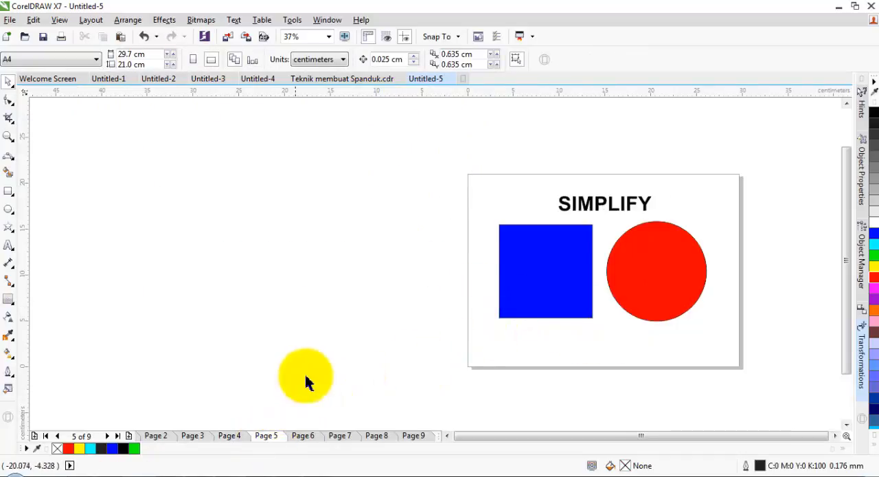
Step: Move the red circle so that it overlaps the lower-right corner of the blue square
{"action": "left_click", "coordinate": [836, 435]}
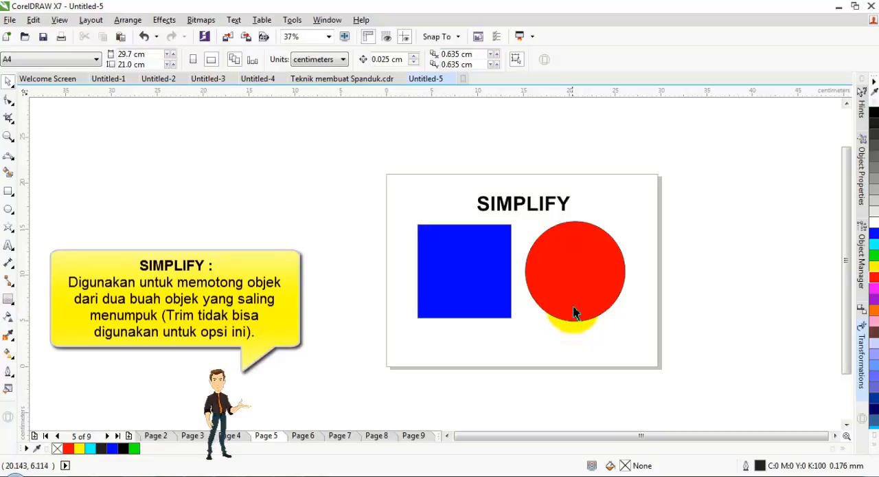
{"action": "left_click_drag", "start_coordinate": [581, 298], "coordinate": [466, 288]}
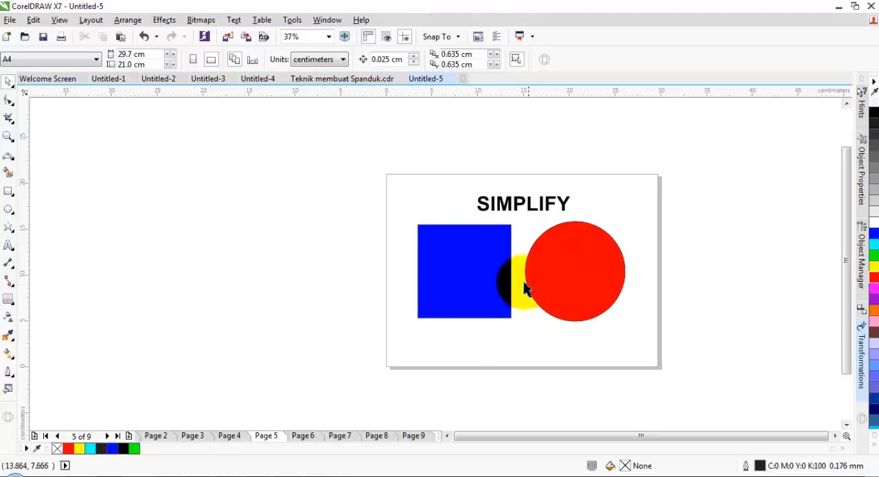
{"action": "left_click", "coordinate": [583, 275]}
{"action": "left_click_drag", "start_coordinate": [586, 265], "coordinate": [519, 303]}
Step: Draw a five-pointed star about 10.8 cm by 10.3 cm and place it across the blue square and red circle
{"action": "left_click", "coordinate": [9, 229]}
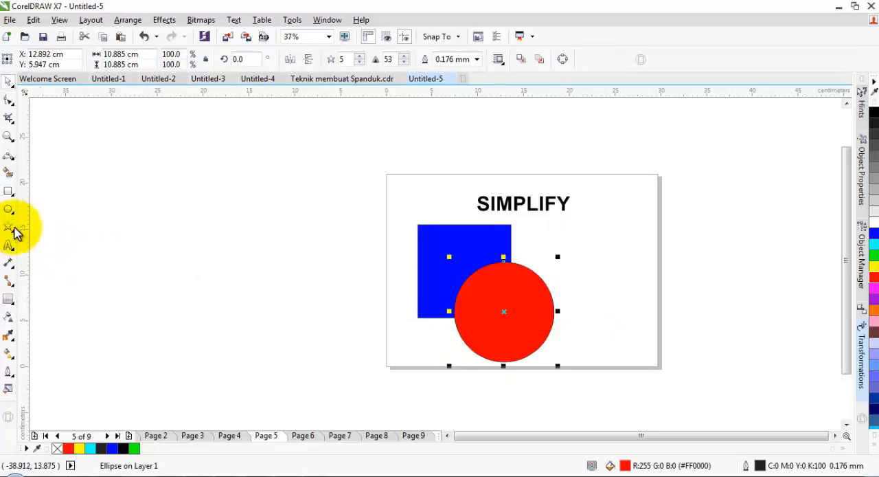
{"action": "mouse_move", "coordinate": [173, 205]}
{"action": "left_mouse_down"}
{"action": "mouse_move", "coordinate": [277, 288]}
{"action": "mouse_move", "coordinate": [268, 290]}
{"action": "left_mouse_up"}
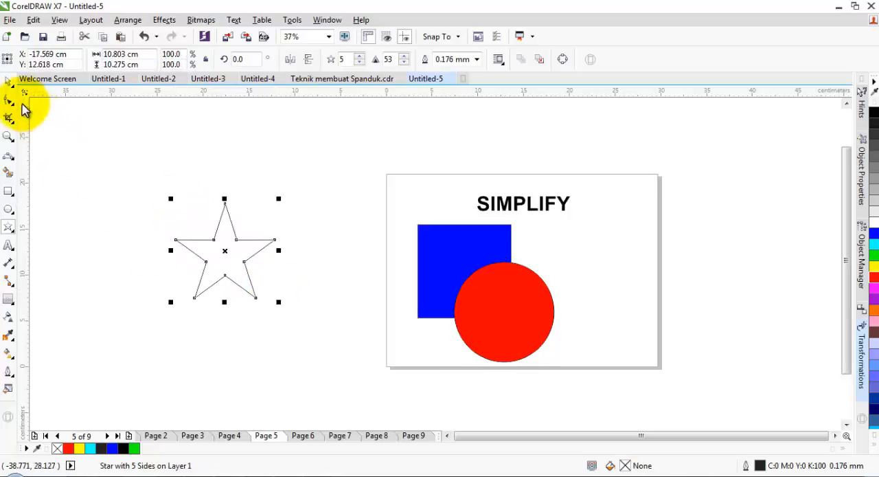
{"action": "left_click", "coordinate": [8, 81]}
{"action": "left_click_drag", "start_coordinate": [226, 252], "coordinate": [456, 312]}
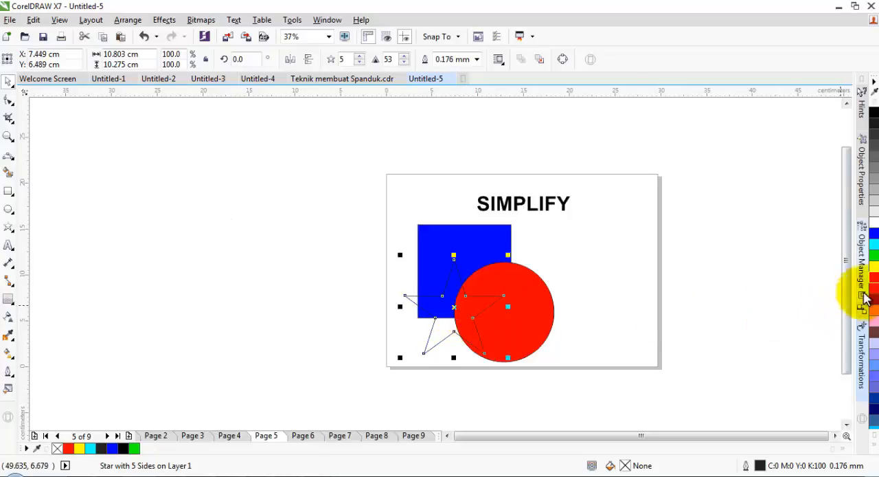
Step: Fill the star with yellow
{"action": "left_click", "coordinate": [874, 266]}
{"action": "left_click", "coordinate": [671, 303]}
{"action": "left_click", "coordinate": [472, 350]}
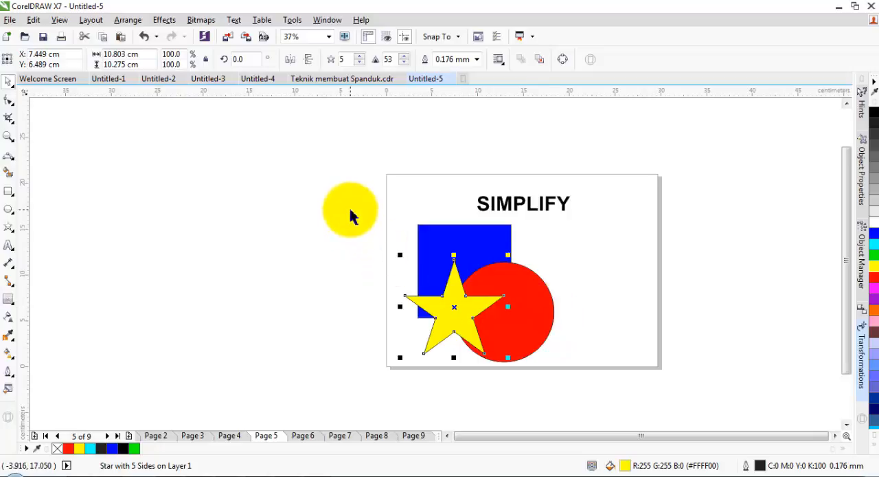
Step: Select the square, circle and star together and apply Simplify to trim their overlapping areas
{"action": "left_click_drag", "start_coordinate": [350, 210], "coordinate": [575, 393]}
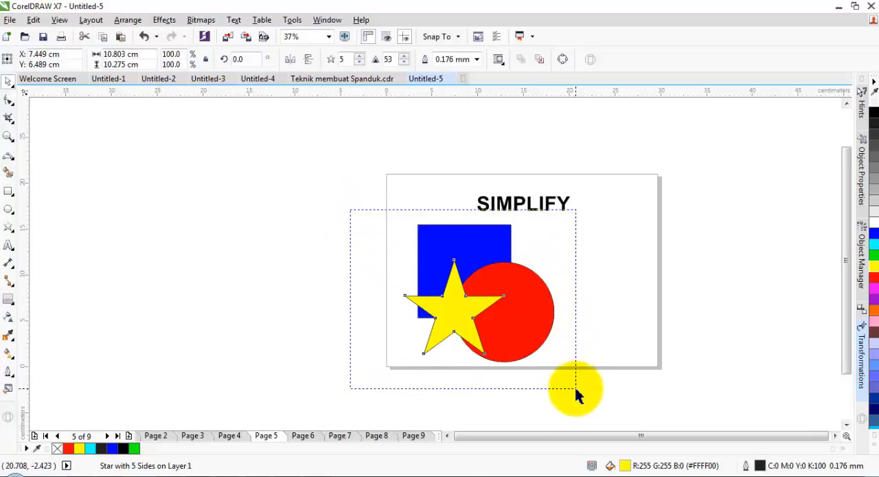
{"action": "left_click", "coordinate": [365, 221]}
{"action": "left_click_drag", "start_coordinate": [366, 216], "coordinate": [575, 378]}
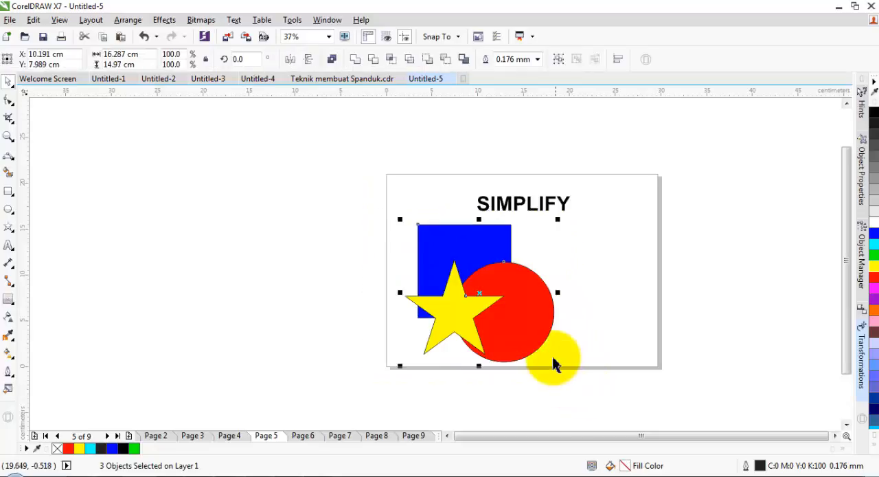
{"action": "left_click", "coordinate": [410, 62]}
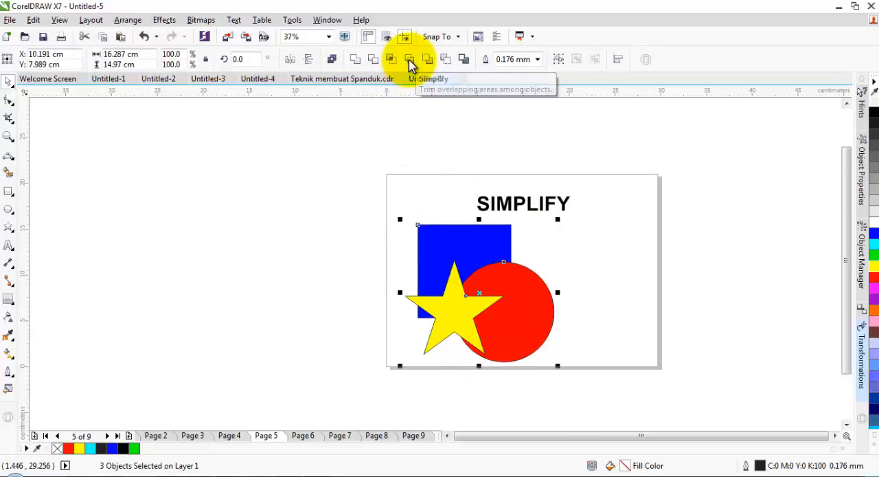
{"action": "left_click", "coordinate": [601, 218]}
Step: Move the yellow star off the page to the left, and select the trimmed square and the trimmed circle in turn
{"action": "left_click_drag", "start_coordinate": [459, 313], "coordinate": [274, 308]}
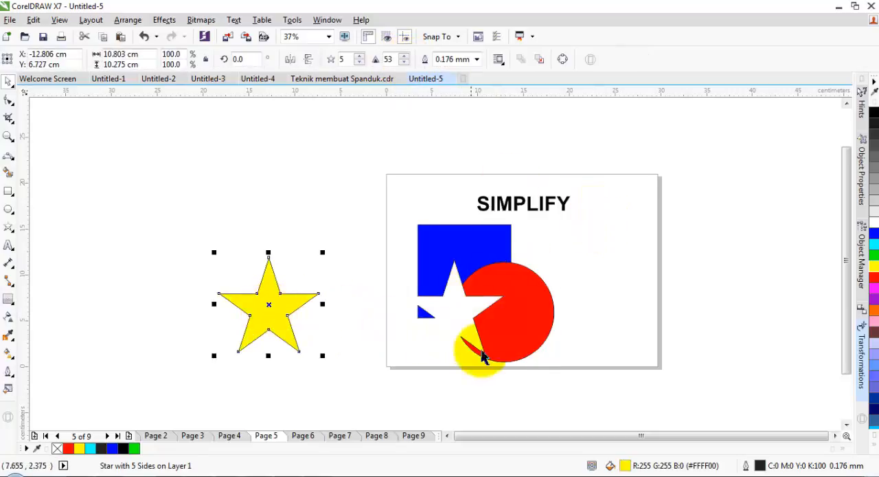
{"action": "left_click", "coordinate": [439, 244]}
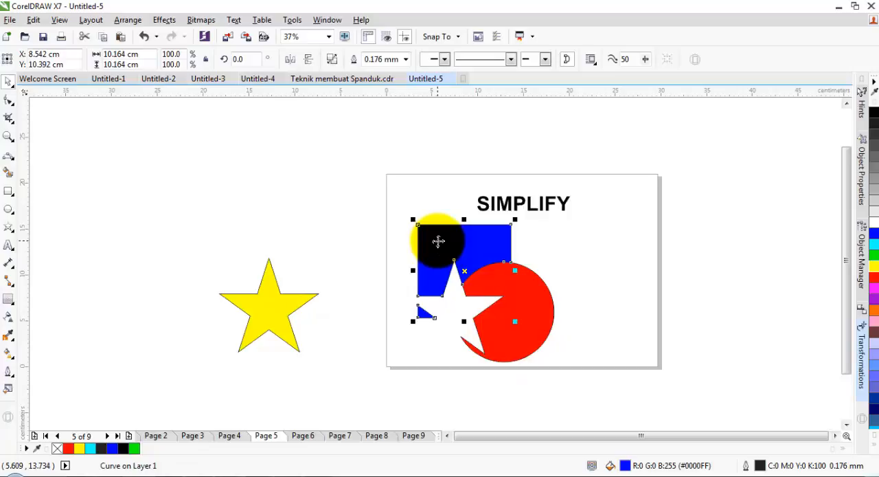
{"action": "left_click", "coordinate": [539, 324]}
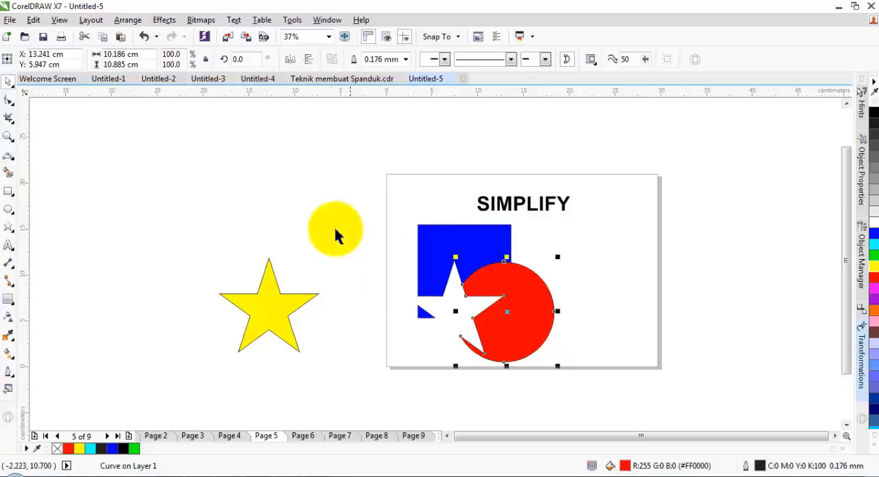
Step: Move the trimmed red circle away from the blue square to expose the cut, and undo the move
{"action": "left_click_drag", "start_coordinate": [527, 313], "coordinate": [639, 319]}
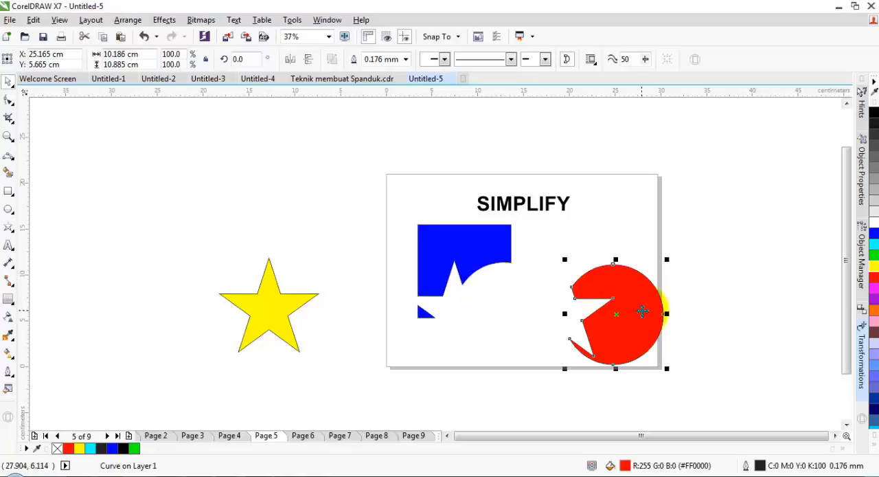
{"action": "left_click_drag", "start_coordinate": [643, 312], "coordinate": [533, 310]}
{"action": "key", "text": "ctrl+z"}
{"action": "key", "text": "ctrl+shift+z"}
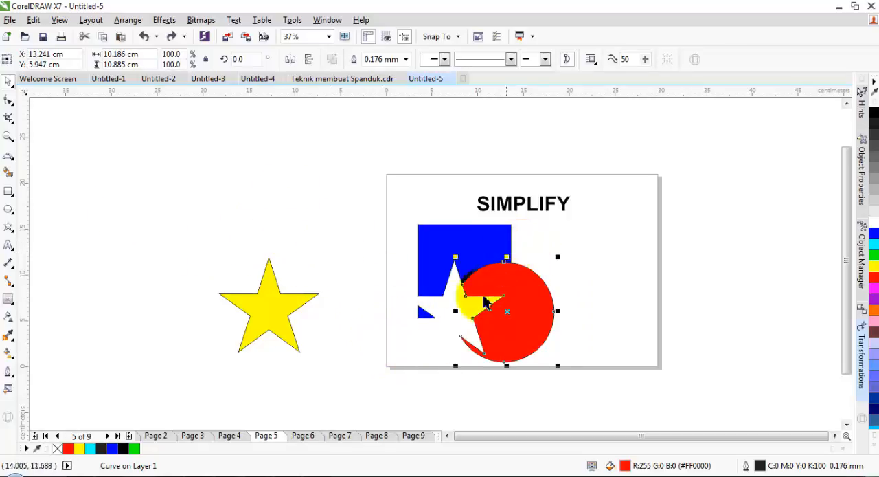
Step: Move the yellow star onto the page to the upper right of the red circle, and go to Page 6
{"action": "left_click", "coordinate": [272, 306]}
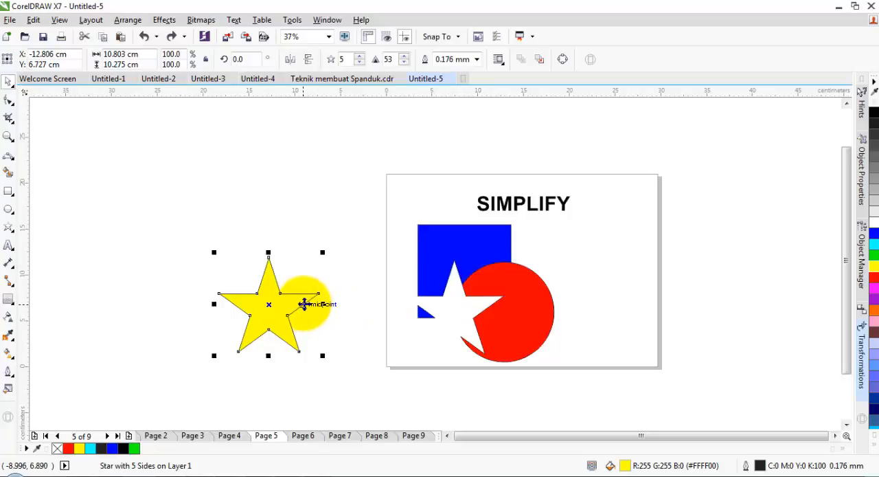
{"action": "left_click_drag", "start_coordinate": [275, 307], "coordinate": [610, 270]}
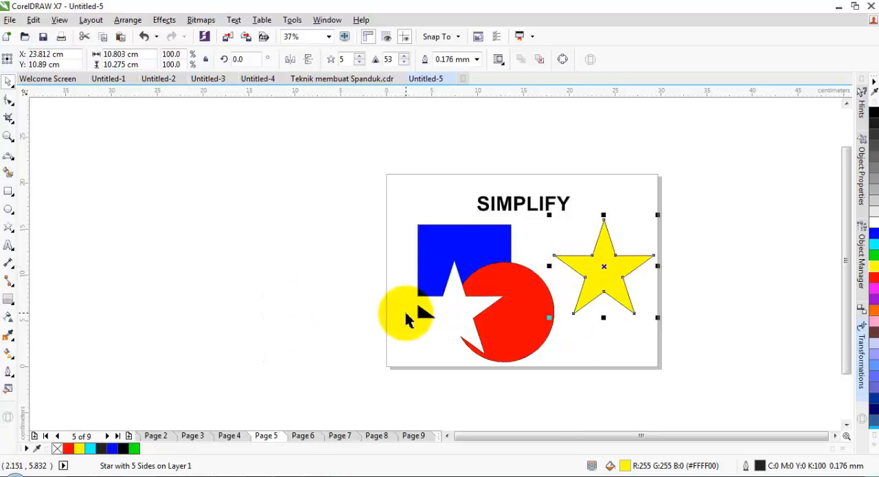
{"action": "left_click", "coordinate": [305, 440]}
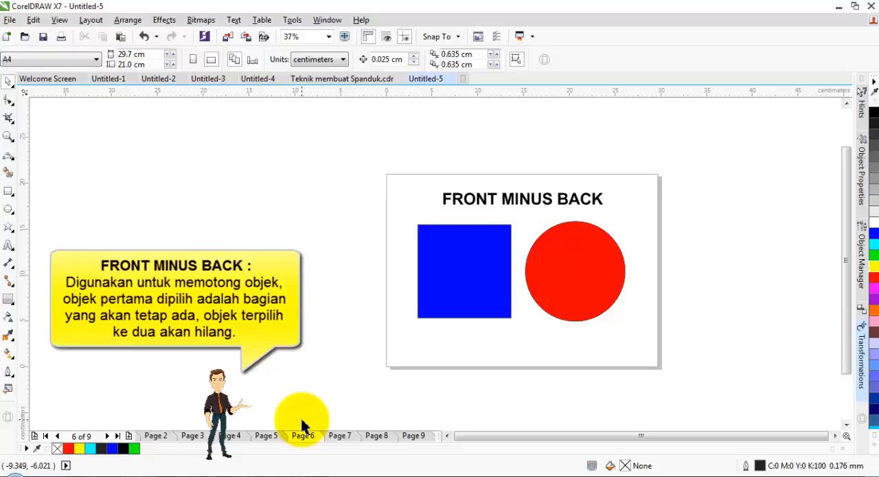
Step: Move the red circle over the blue square's lower-right corner and apply Front minus back to both shapes
{"action": "left_click_drag", "start_coordinate": [603, 244], "coordinate": [534, 285]}
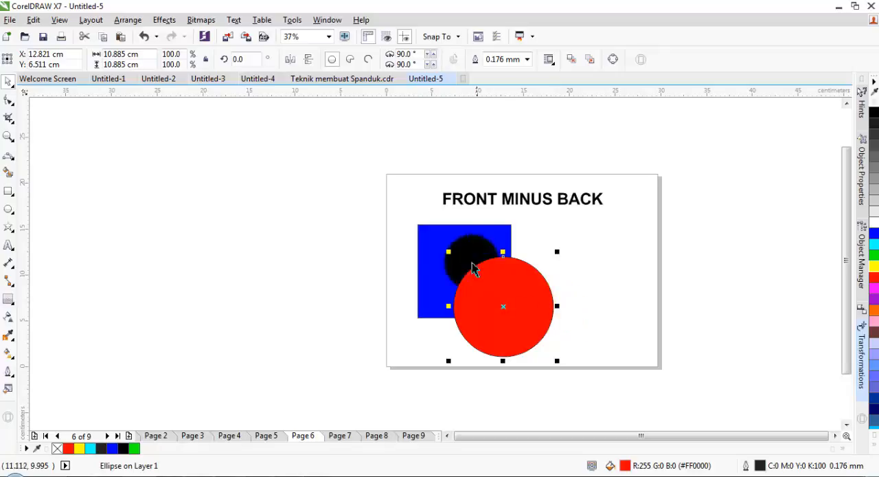
{"action": "left_click", "coordinate": [426, 229], "text": "shift"}
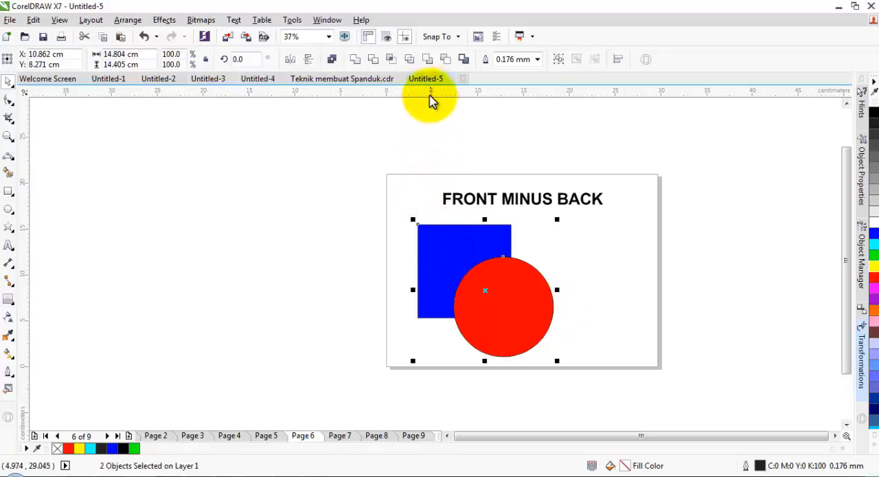
{"action": "left_click", "coordinate": [428, 59]}
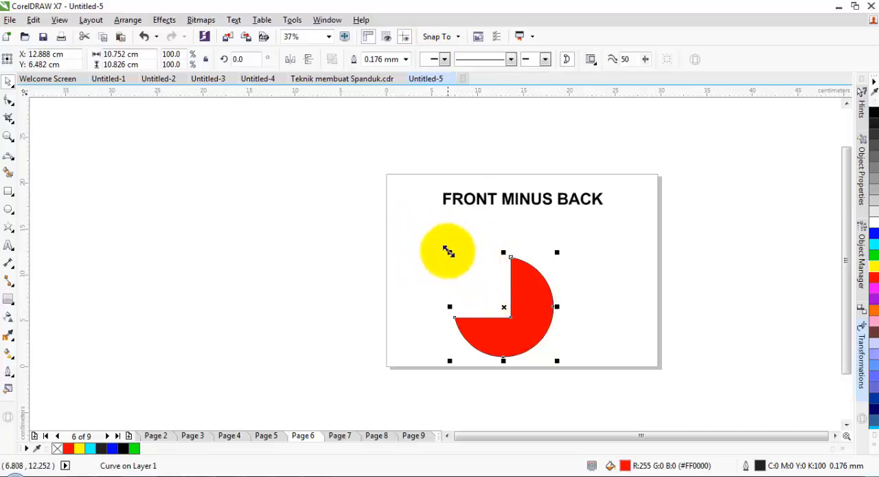
Step: Undo the Front minus back operation and select only the blue square
{"action": "key", "text": "ctrl+z"}
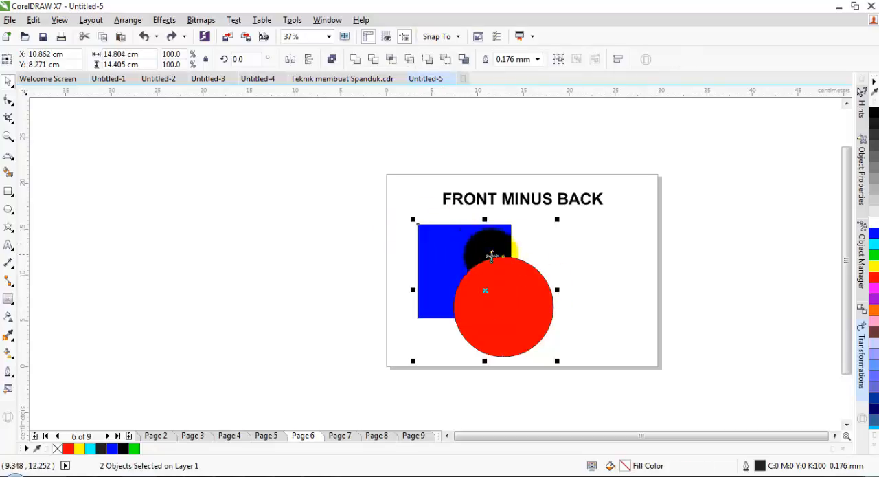
{"action": "key", "text": "Escape"}
{"action": "left_click", "coordinate": [447, 237]}
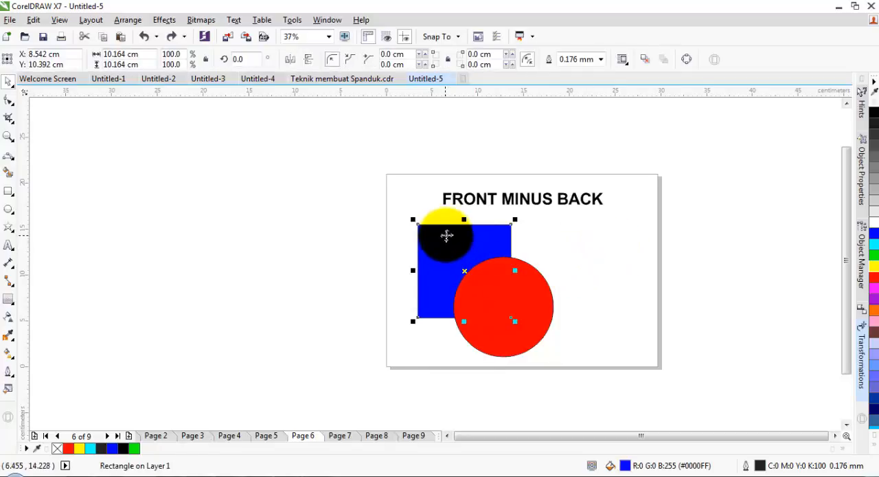
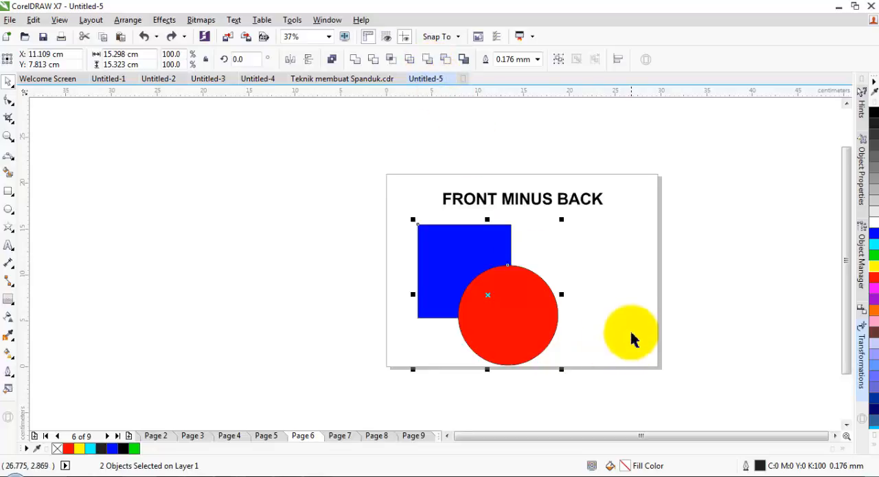
Step: Duplicate the overlapping blue square and red circle so one pair is on the page's left half and one over its right edge
{"action": "left_click_drag", "start_coordinate": [604, 397], "coordinate": [383, 219]}
{"action": "left_click_drag", "start_coordinate": [473, 255], "coordinate": [628, 252]}
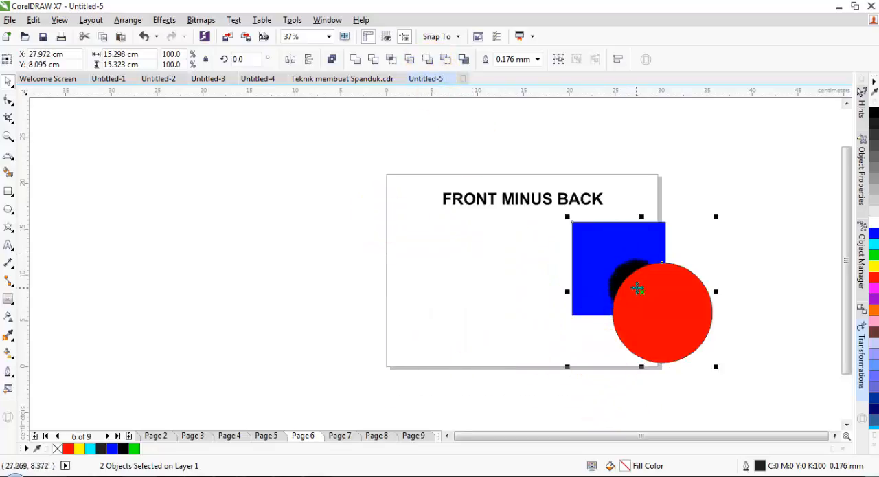
{"action": "left_click_drag", "start_coordinate": [638, 291], "coordinate": [483, 302]}
{"action": "left_click", "coordinate": [588, 358]}
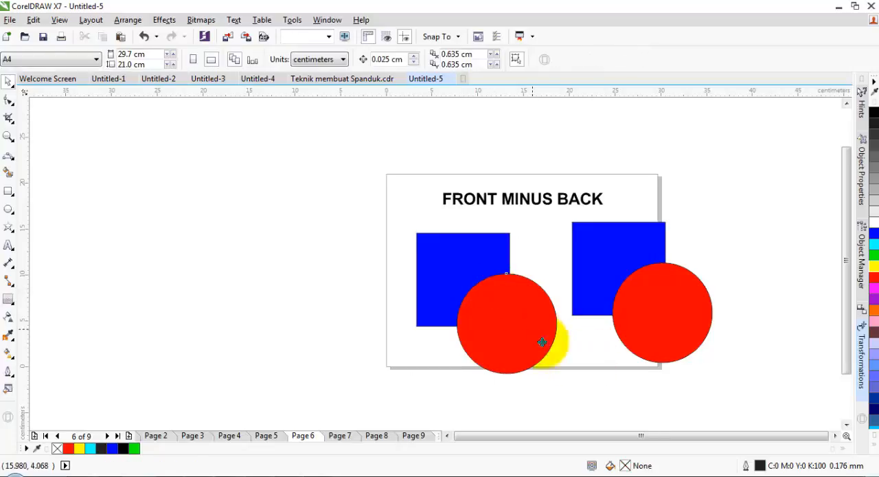
Step: Apply Front minus back to the square and circle pair on the page's left half
{"action": "left_click_drag", "start_coordinate": [533, 330], "coordinate": [580, 371]}
{"action": "key", "text": "ctrl+z"}
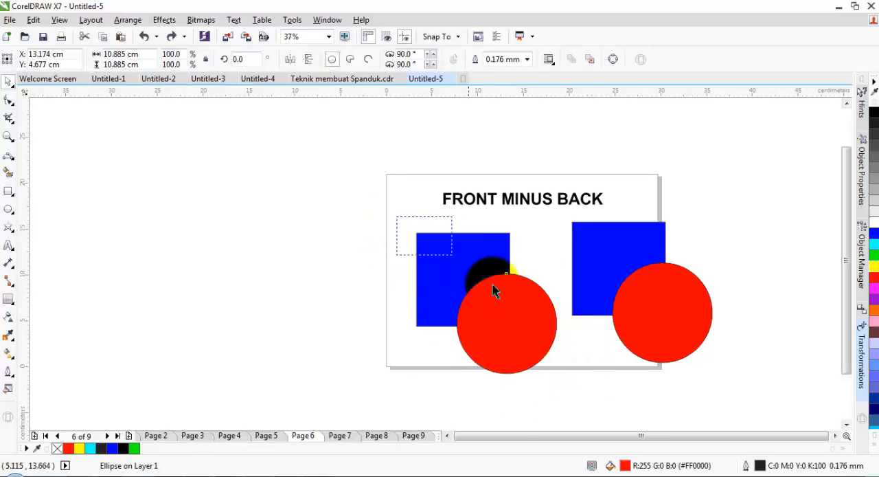
{"action": "left_click_drag", "start_coordinate": [493, 285], "coordinate": [572, 377]}
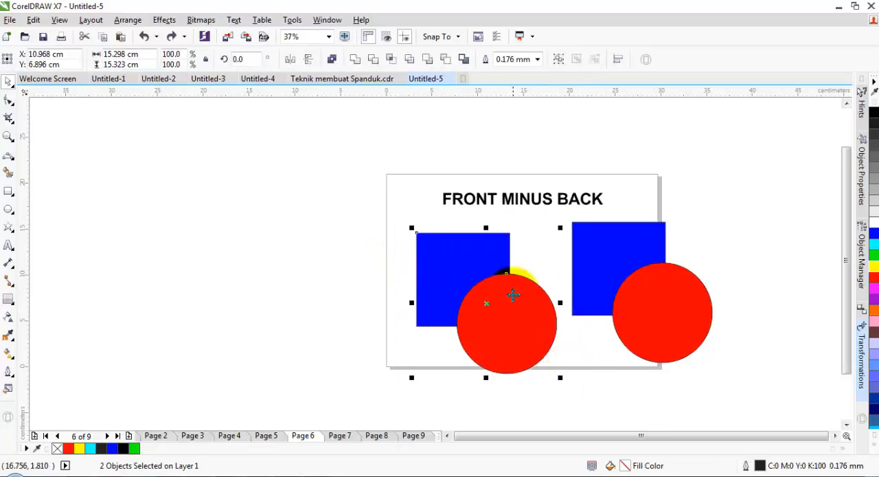
{"action": "left_click", "coordinate": [426, 60]}
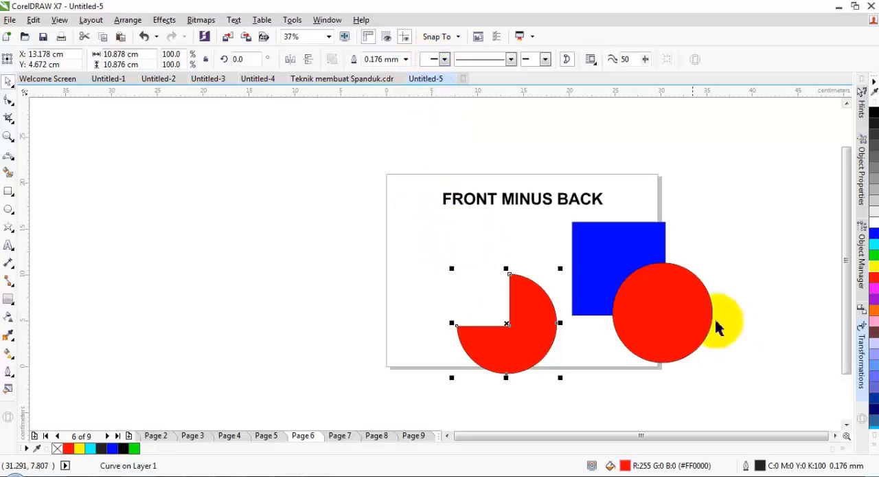
Step: Apply Back minus front to the square and circle pair at the page's right edge, and undo the operation
{"action": "left_click", "coordinate": [728, 371]}
{"action": "left_click_drag", "start_coordinate": [699, 387], "coordinate": [552, 213]}
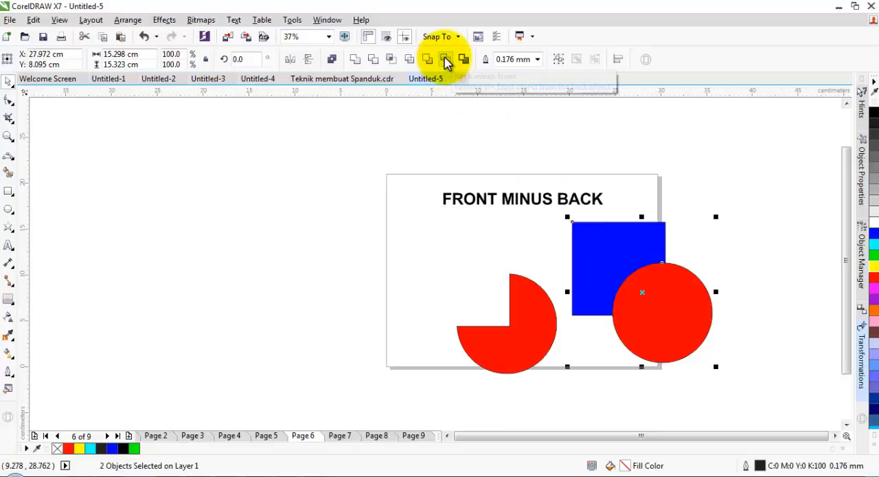
{"action": "left_click", "coordinate": [446, 61]}
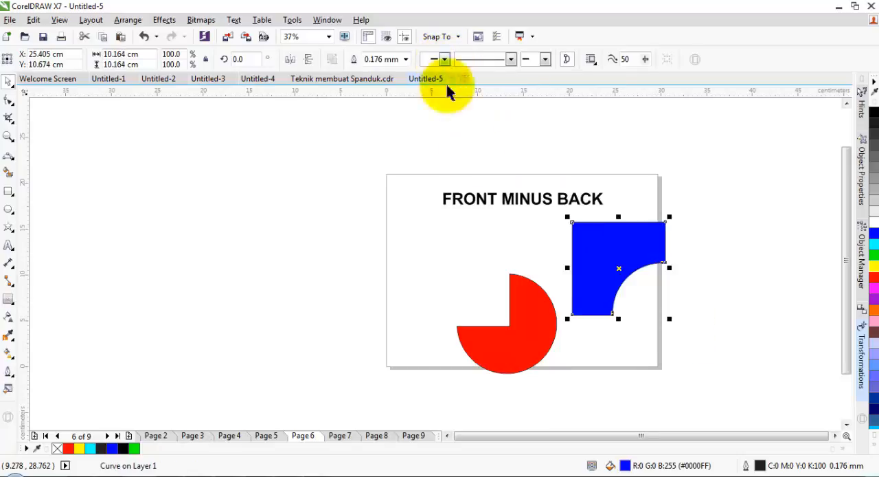
{"action": "key", "text": "ctrl+z"}
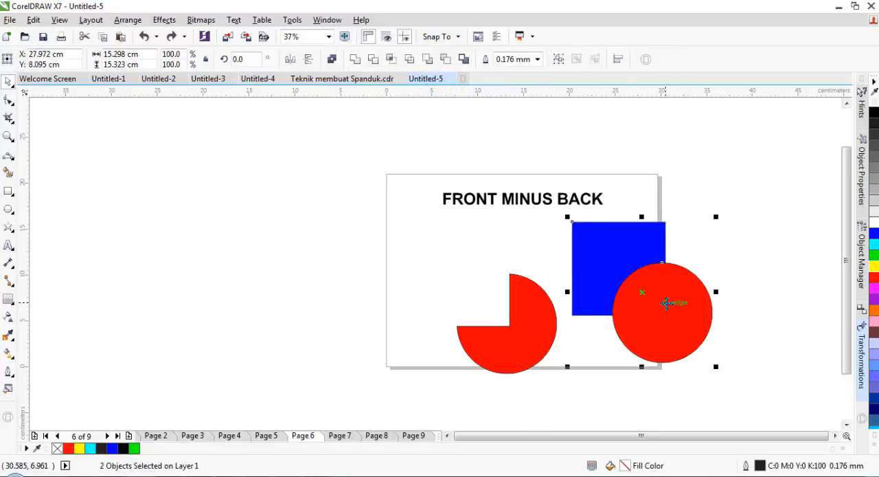
Step: Go to Page 7 and move the red circle over the blue square's lower-right corner
{"action": "left_click", "coordinate": [341, 437]}
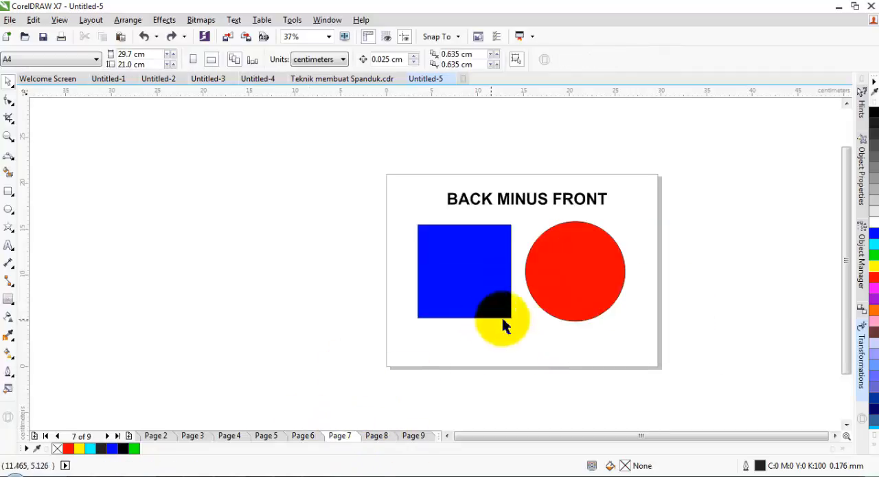
{"action": "left_click_drag", "start_coordinate": [586, 271], "coordinate": [539, 307]}
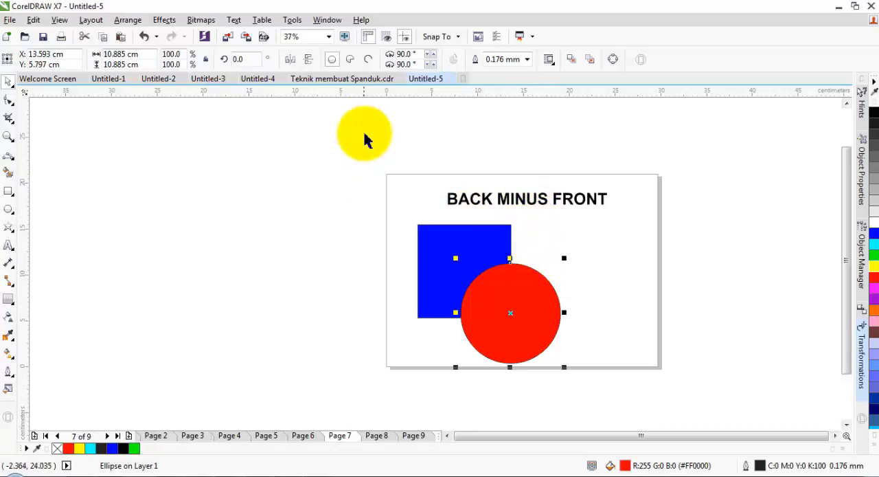
Step: Apply Back minus front to the blue square and red circle, undo it, and select only the circle
{"action": "mouse_move", "coordinate": [397, 218]}
{"action": "left_mouse_down"}
{"action": "mouse_move", "coordinate": [557, 340]}
{"action": "mouse_move", "coordinate": [561, 353]}
{"action": "left_mouse_up"}
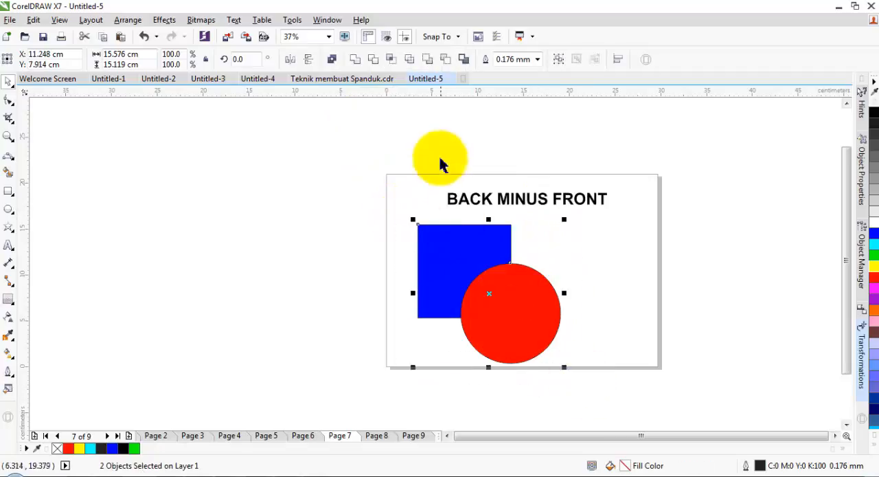
{"action": "left_click", "coordinate": [445, 60]}
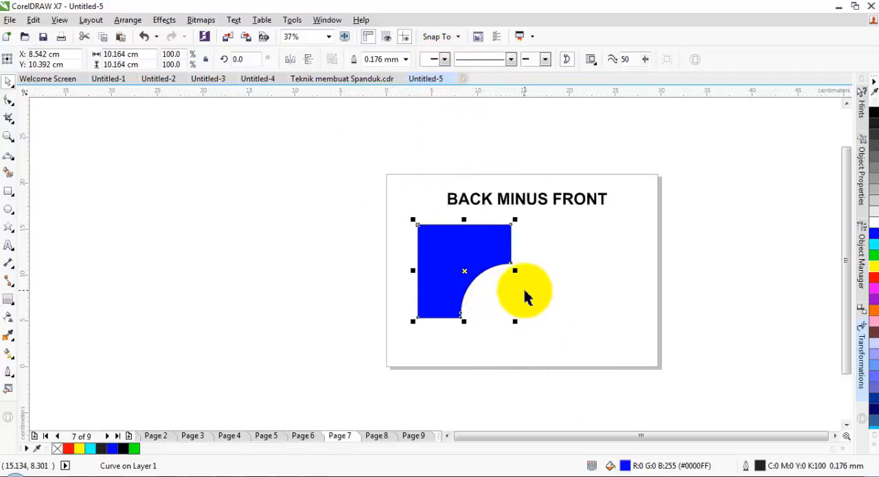
{"action": "key", "text": "ctrl+z"}
{"action": "left_click", "coordinate": [548, 288]}
{"action": "left_click", "coordinate": [507, 294]}
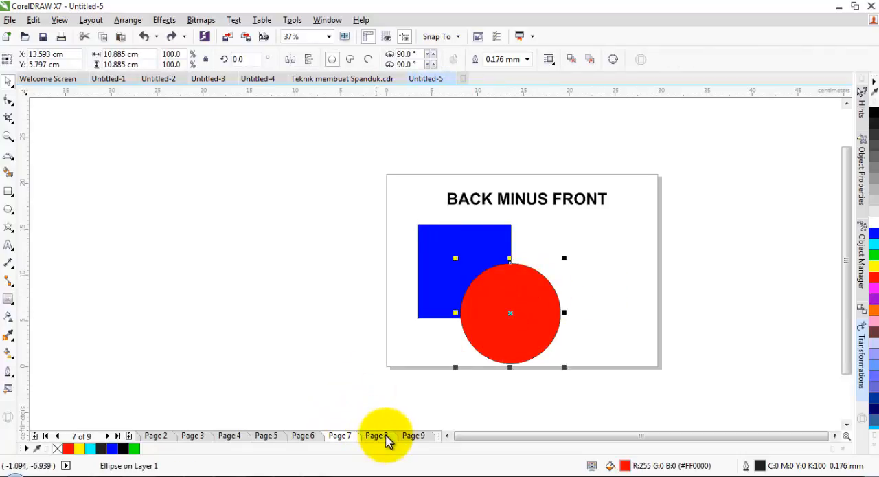
Step: Go to Page 8 and move its red circle over the lower-right corner of the blue square
{"action": "left_click", "coordinate": [377, 435]}
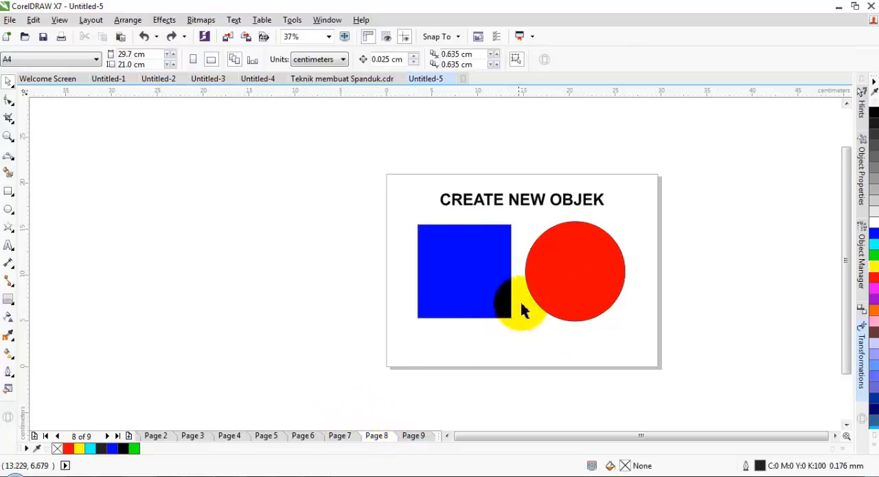
{"action": "left_click", "coordinate": [585, 270]}
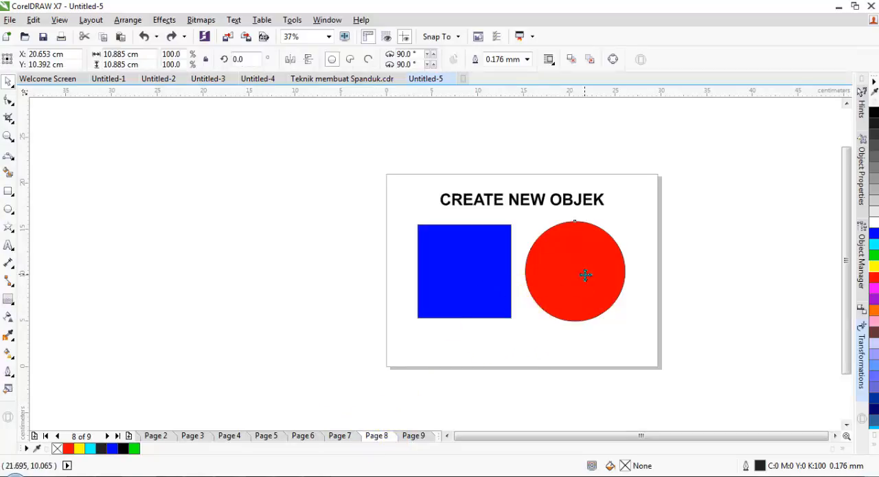
{"action": "left_click_drag", "start_coordinate": [593, 261], "coordinate": [532, 309]}
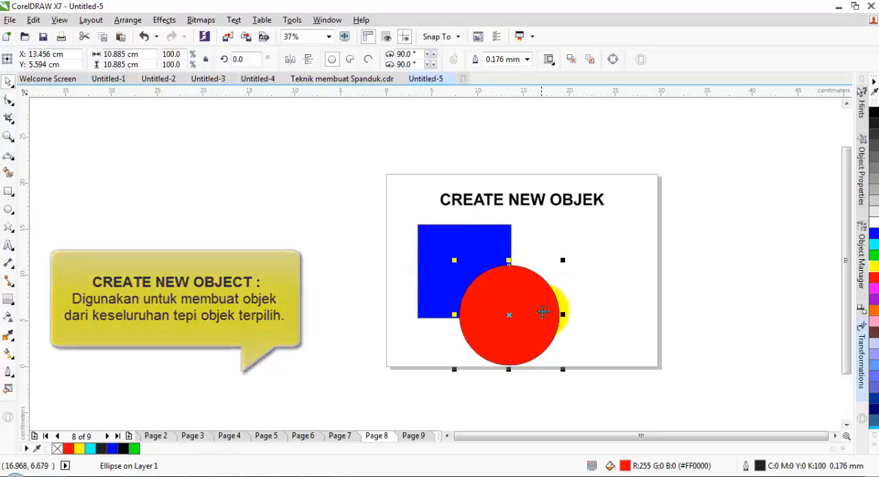
Step: Create a boundary around the blue square and red circle, and move the outline to the right of both shapes
{"action": "left_click_drag", "start_coordinate": [405, 214], "coordinate": [585, 384]}
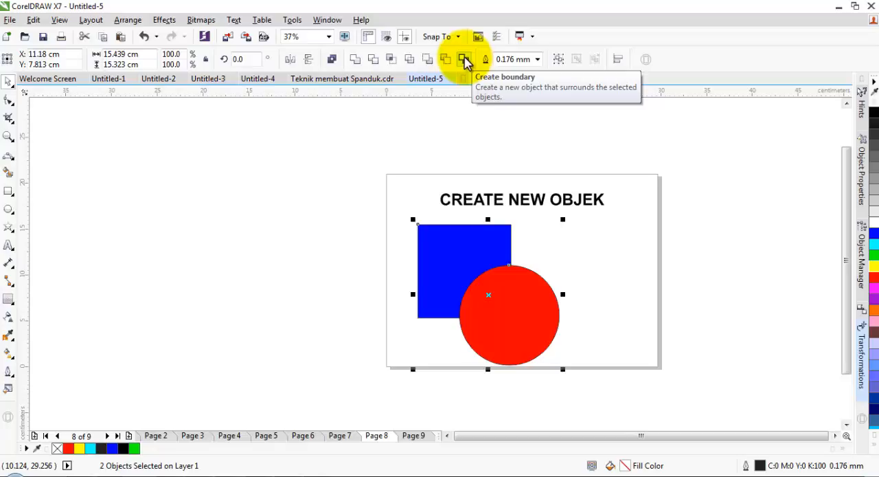
{"action": "left_click", "coordinate": [465, 61]}
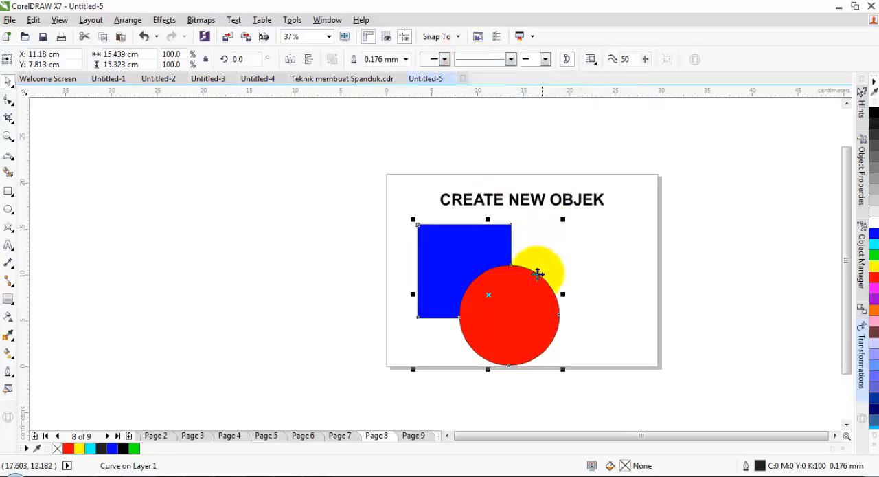
{"action": "left_click_drag", "start_coordinate": [526, 296], "coordinate": [650, 292]}
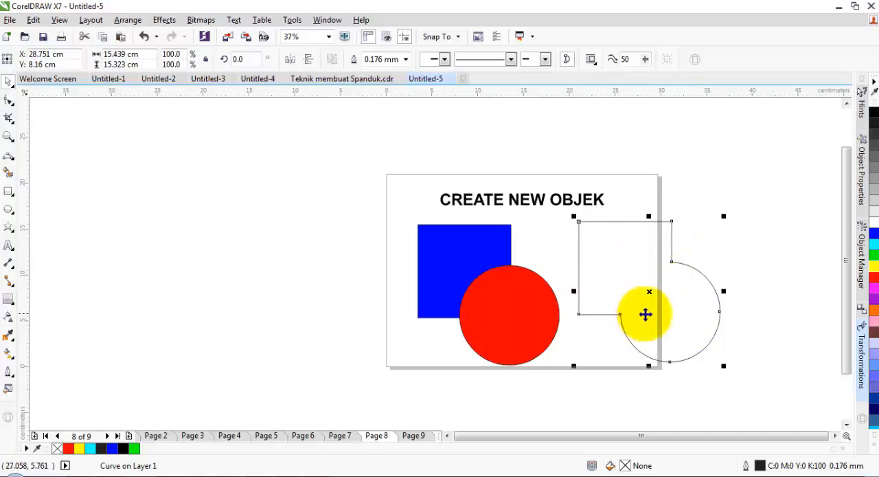
Step: Move the red circle off the page to the left and add a five-pointed star about 11.7 by 10.6 cm overlapping its top
{"action": "left_click", "coordinate": [529, 314]}
{"action": "left_click_drag", "start_coordinate": [530, 314], "coordinate": [294, 280]}
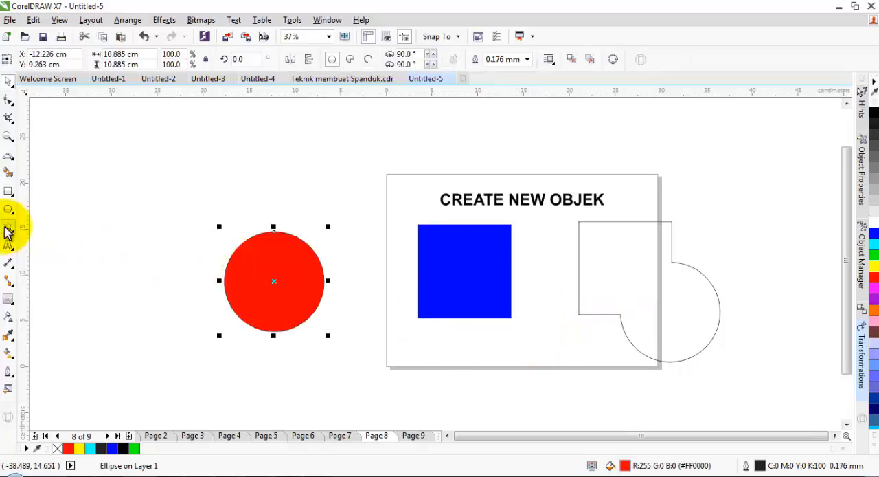
{"action": "left_click", "coordinate": [9, 229]}
{"action": "left_click_drag", "start_coordinate": [262, 149], "coordinate": [372, 256]}
{"action": "left_click_drag", "start_coordinate": [315, 198], "coordinate": [276, 223]}
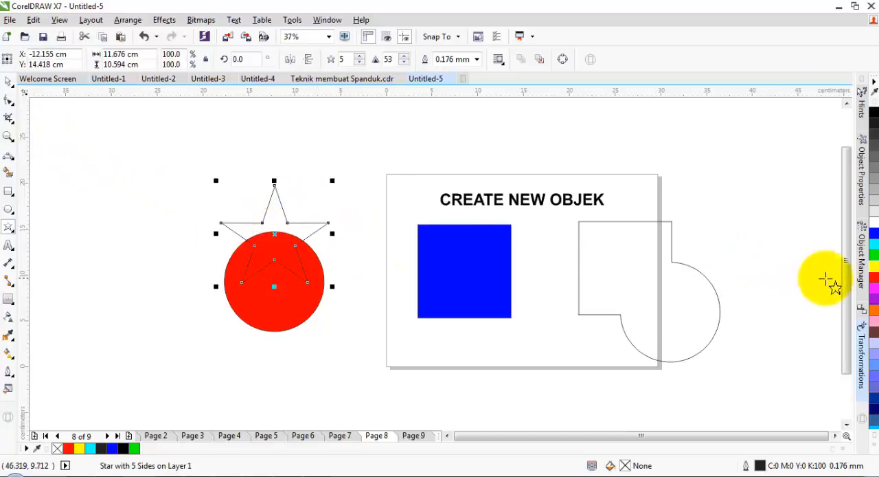
Step: Create a boundary around the star and red circle, and place it to their left with a yellow fill
{"action": "left_click", "coordinate": [8, 81]}
{"action": "left_click", "coordinate": [182, 156]}
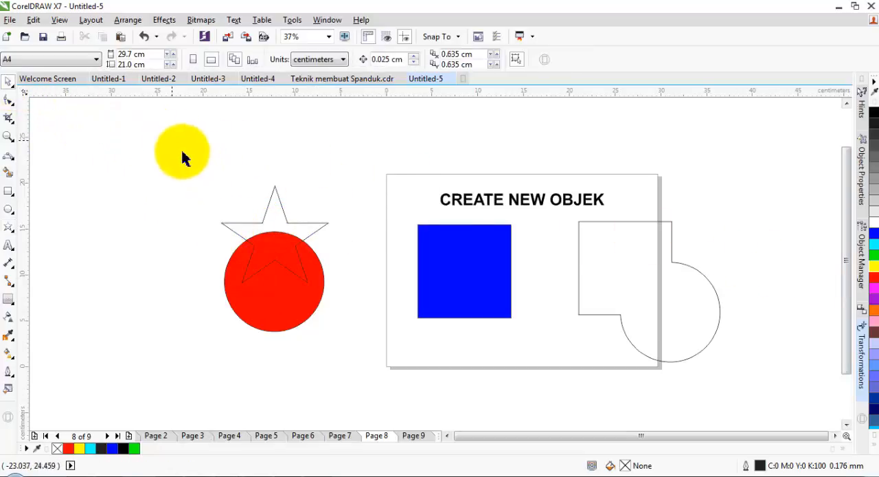
{"action": "left_click_drag", "start_coordinate": [182, 156], "coordinate": [362, 349]}
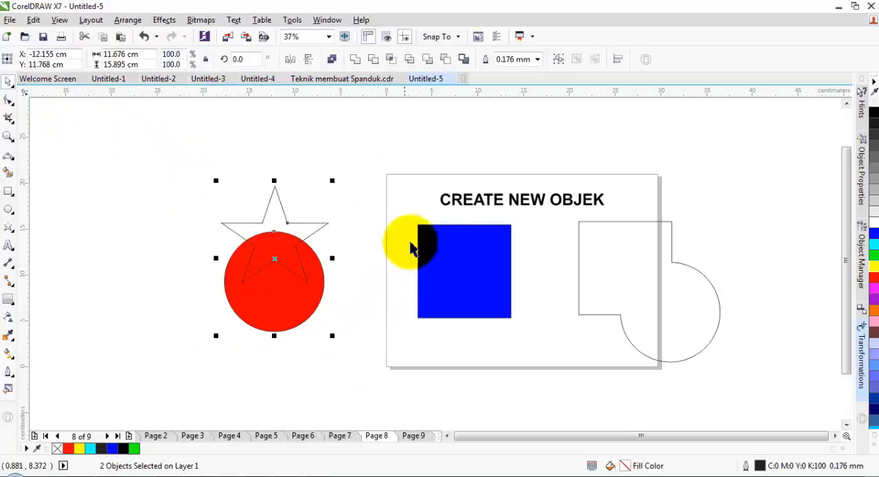
{"action": "left_click", "coordinate": [464, 60]}
{"action": "left_click_drag", "start_coordinate": [277, 258], "coordinate": [138, 275]}
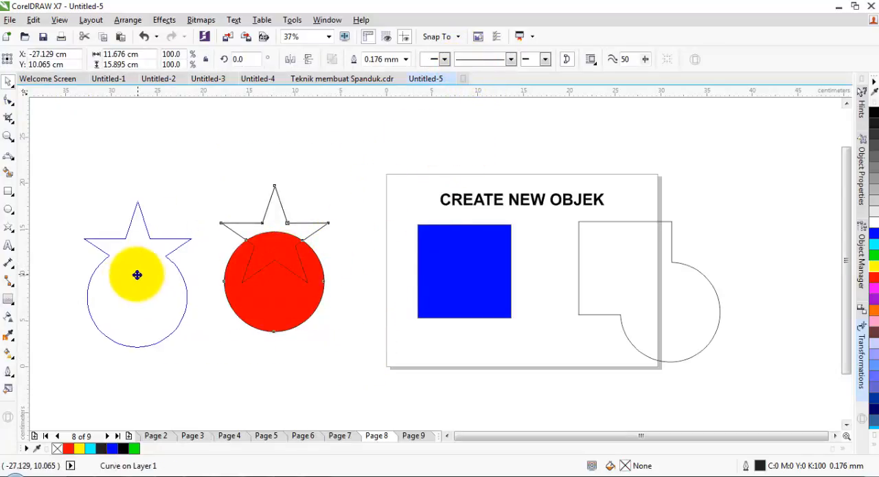
{"action": "left_click", "coordinate": [141, 308]}
{"action": "left_click", "coordinate": [150, 287]}
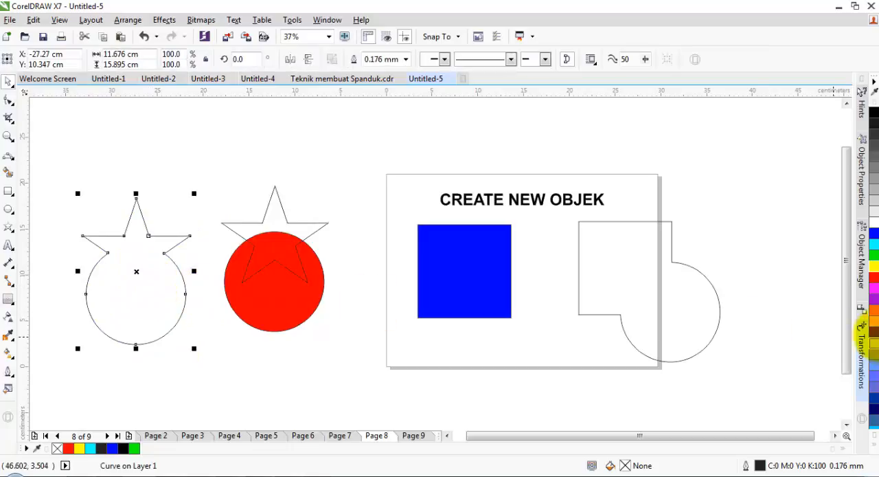
{"action": "left_click", "coordinate": [873, 267]}
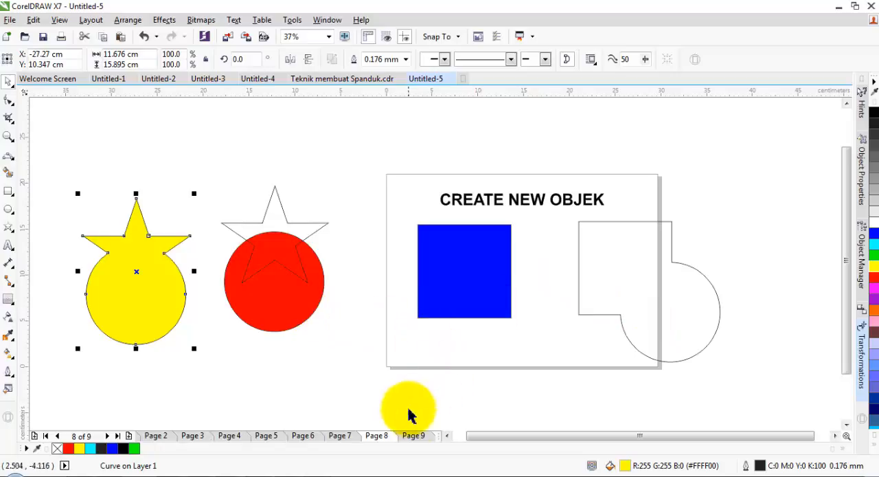
Step: Go to Page 9 and delete the yellow shape, star and red circle lying outside the page
{"action": "left_click", "coordinate": [414, 437]}
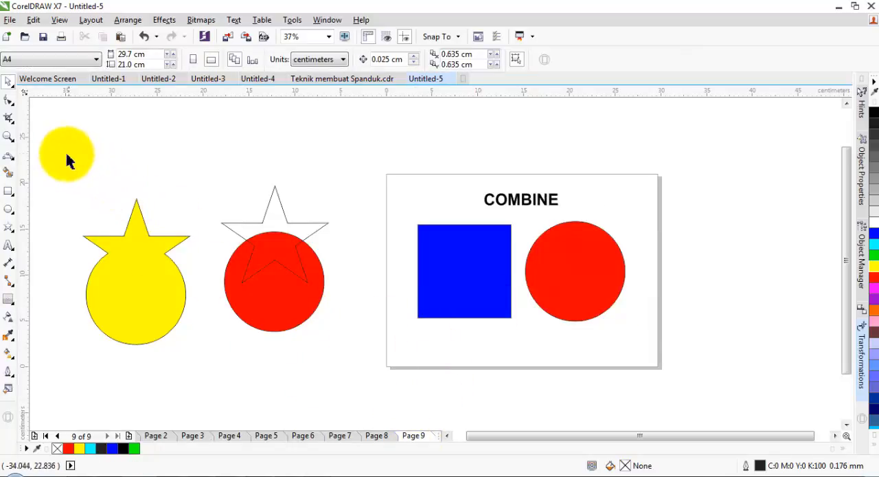
{"action": "left_click_drag", "start_coordinate": [308, 334], "coordinate": [356, 373]}
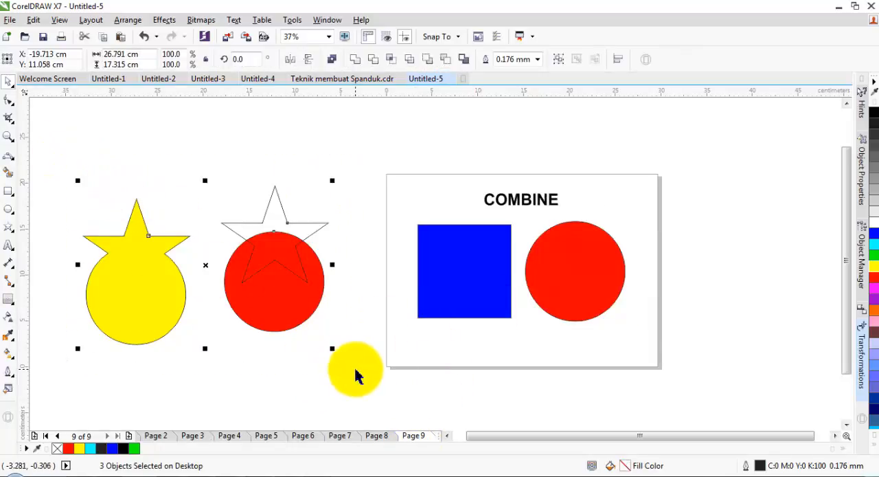
{"action": "key", "text": "Delete"}
Step: Move the red circle over the blue square's lower-right corner on the COMBINE page
{"action": "left_click", "coordinate": [563, 289]}
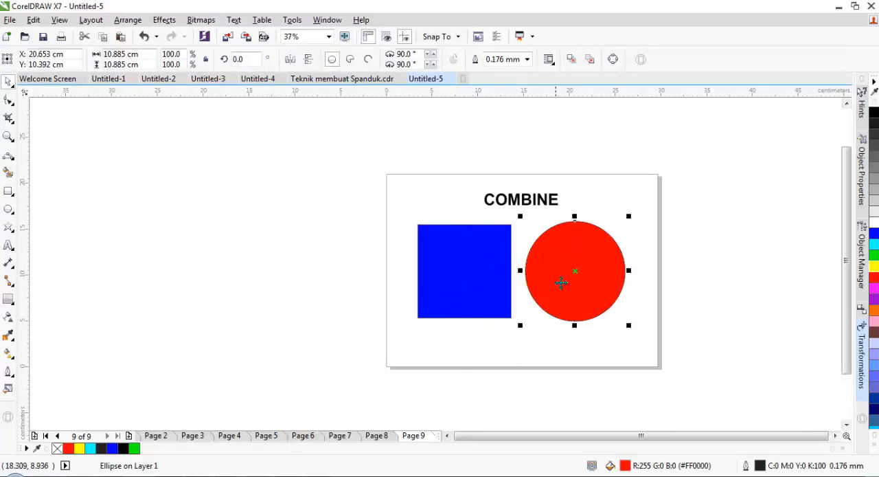
{"action": "left_click_drag", "start_coordinate": [603, 268], "coordinate": [538, 304]}
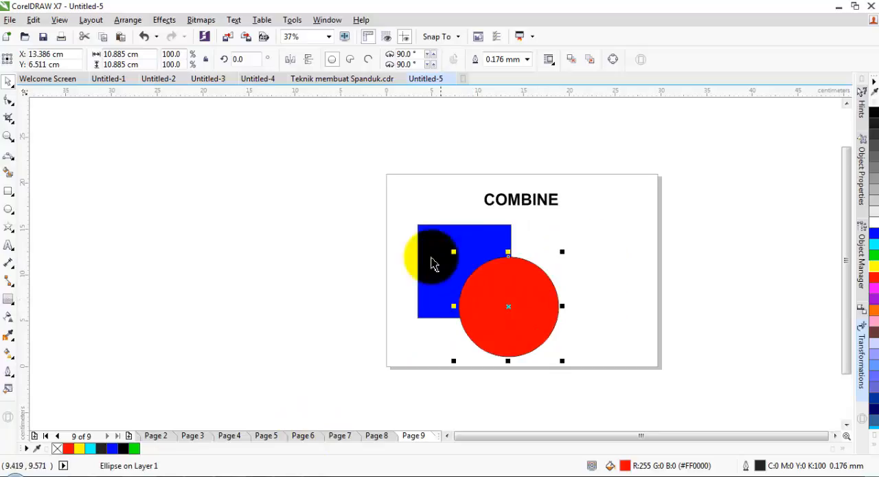
Step: Combine the blue square and red circle into one object, and move it over the page's right edge
{"action": "left_click_drag", "start_coordinate": [390, 212], "coordinate": [579, 367]}
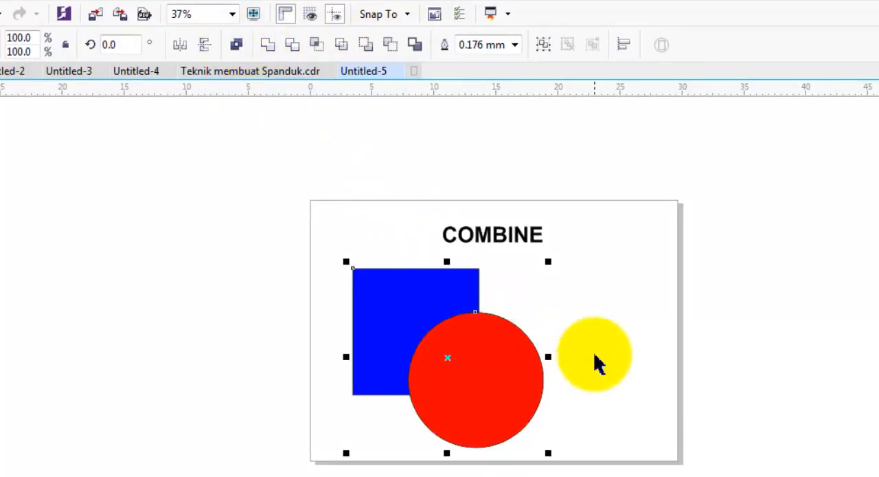
{"action": "left_click_drag", "start_coordinate": [595, 354], "coordinate": [492, 335]}
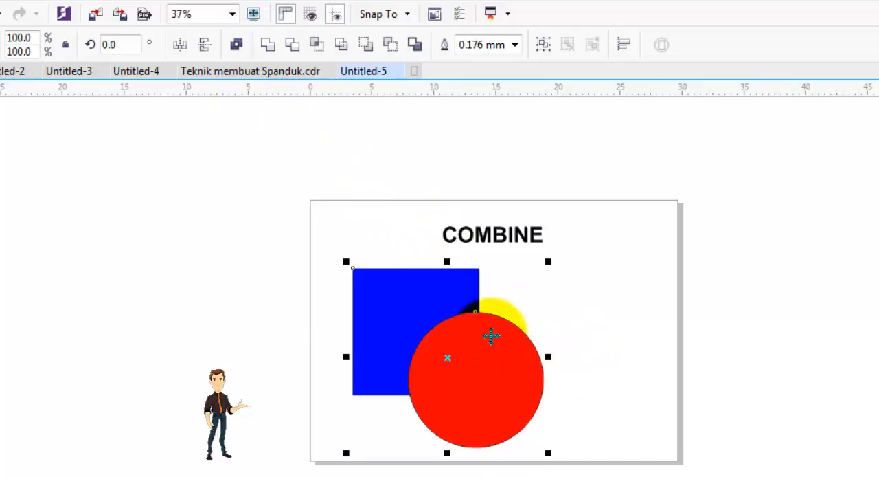
{"action": "left_click", "coordinate": [252, 270]}
{"action": "left_click", "coordinate": [408, 307]}
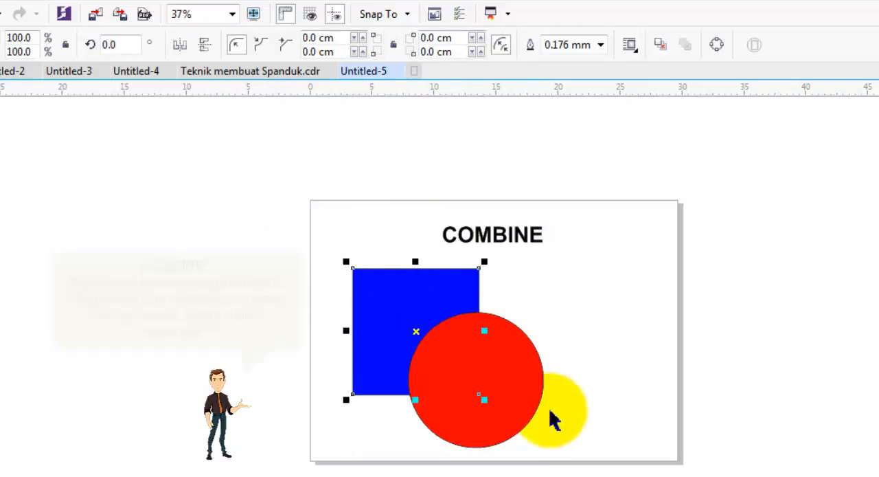
{"action": "left_click_drag", "start_coordinate": [555, 418], "coordinate": [579, 469]}
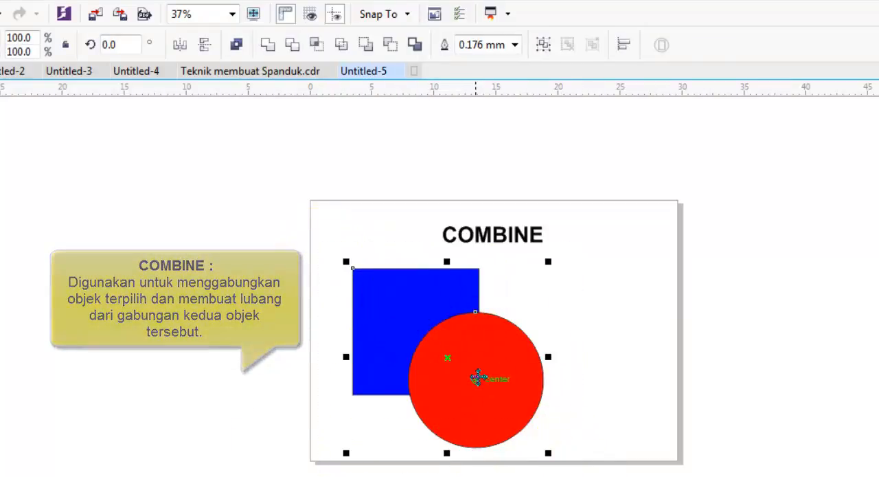
{"action": "left_click", "coordinate": [235, 44]}
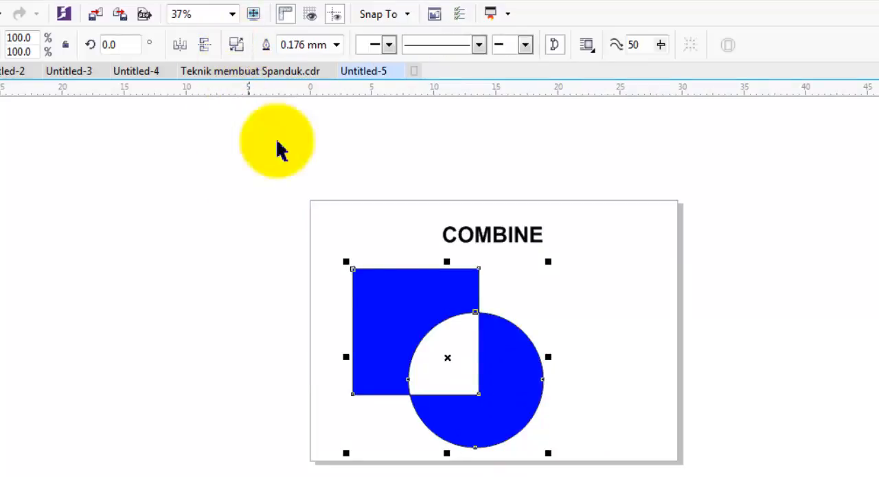
{"action": "left_click_drag", "start_coordinate": [448, 357], "coordinate": [710, 344]}
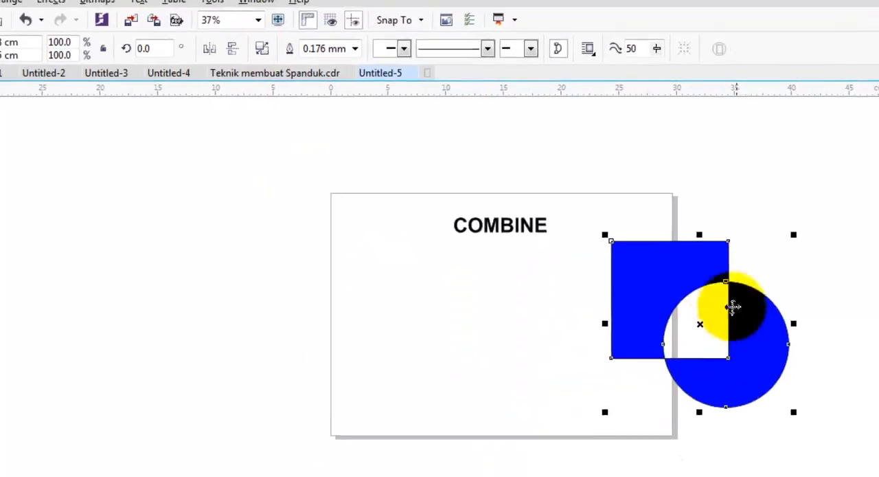
Step: Move the combined shape back onto the page below the COMBINE heading, and undo that move
{"action": "left_click_drag", "start_coordinate": [748, 346], "coordinate": [585, 375]}
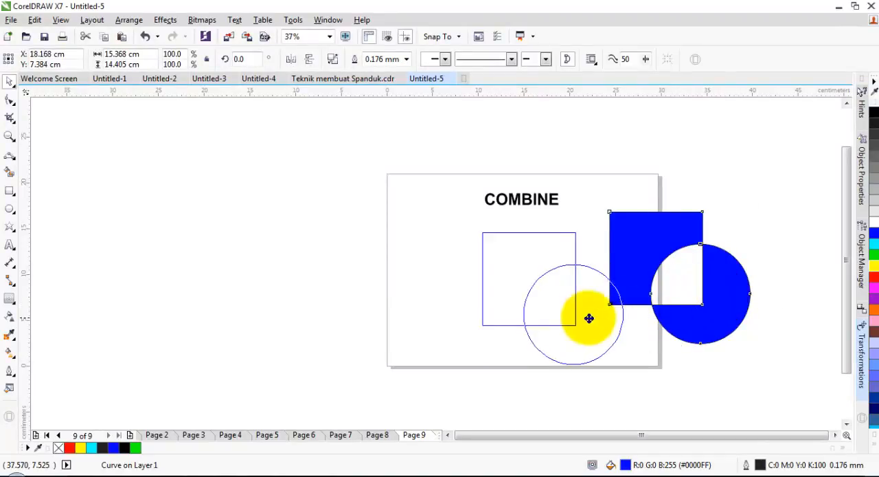
{"action": "left_click_drag", "start_coordinate": [589, 318], "coordinate": [537, 306]}
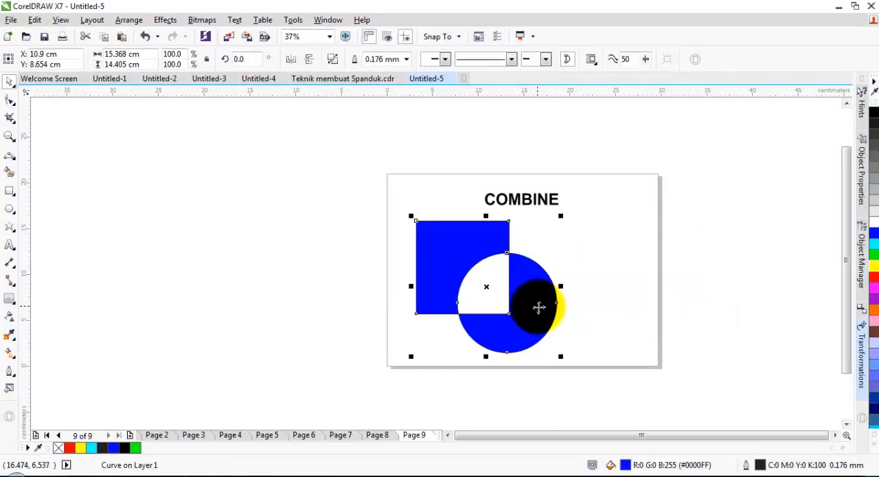
{"action": "left_click_drag", "start_coordinate": [542, 308], "coordinate": [489, 287]}
{"action": "key", "text": "ctrl+z"}
{"action": "key", "text": "ctrl+z"}
{"action": "key", "text": "ctrl+z"}
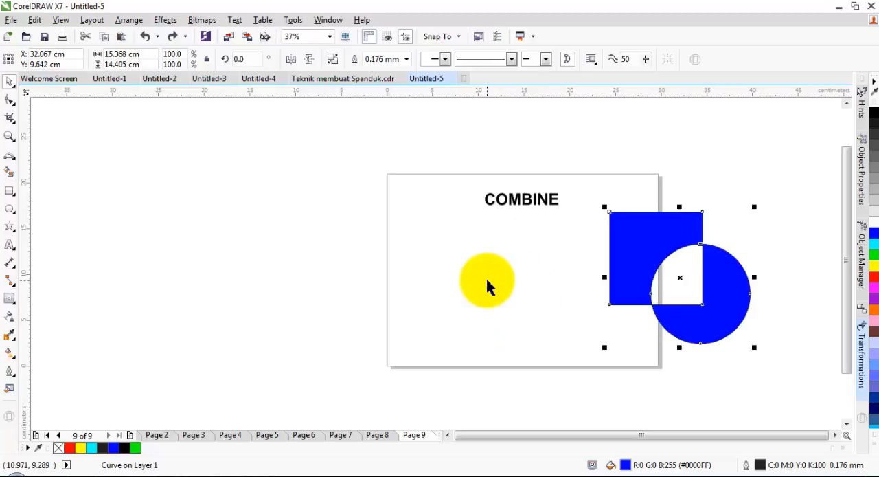